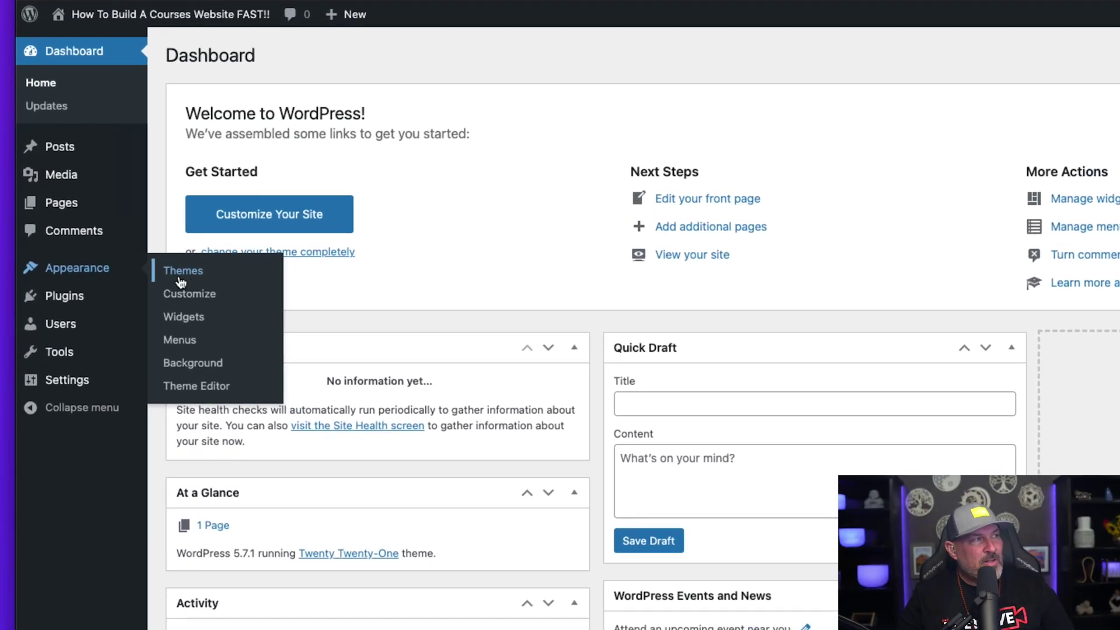
Step: Upload Divi.zip as a new theme, install it and activate Divi in place of Twenty Twenty-One
left_click(181, 282)
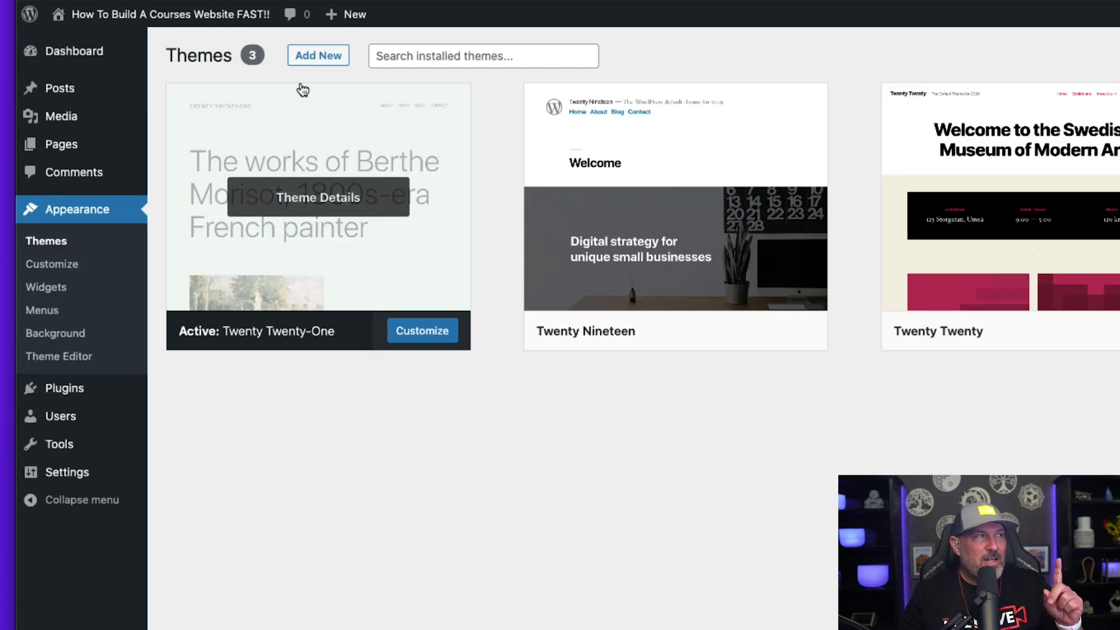
left_click(312, 55)
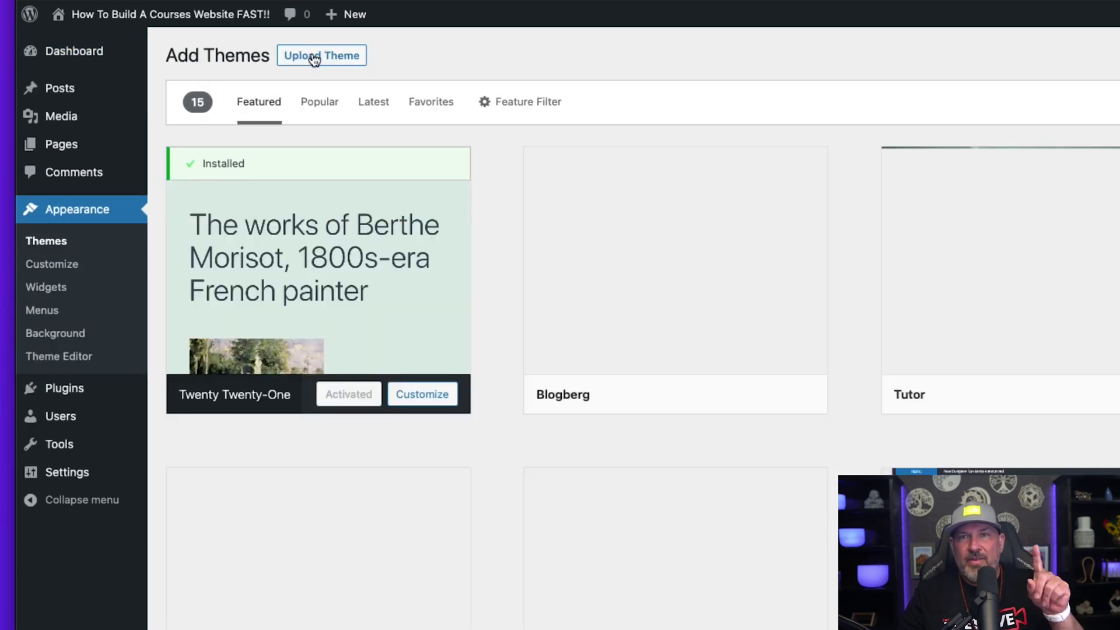
left_click(319, 62)
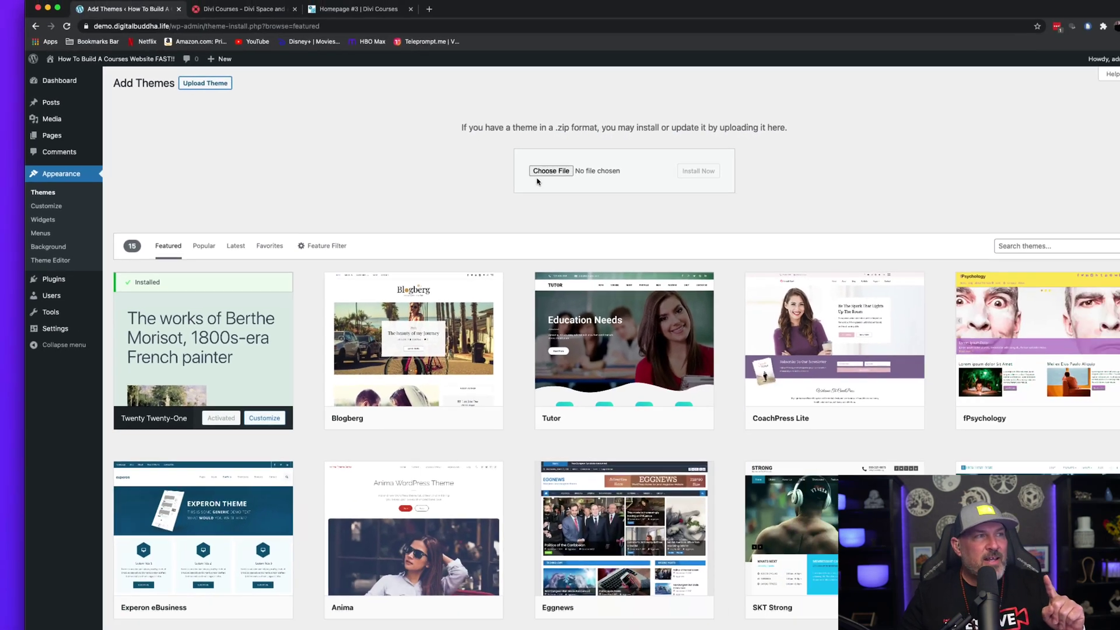
left_click(912, 202)
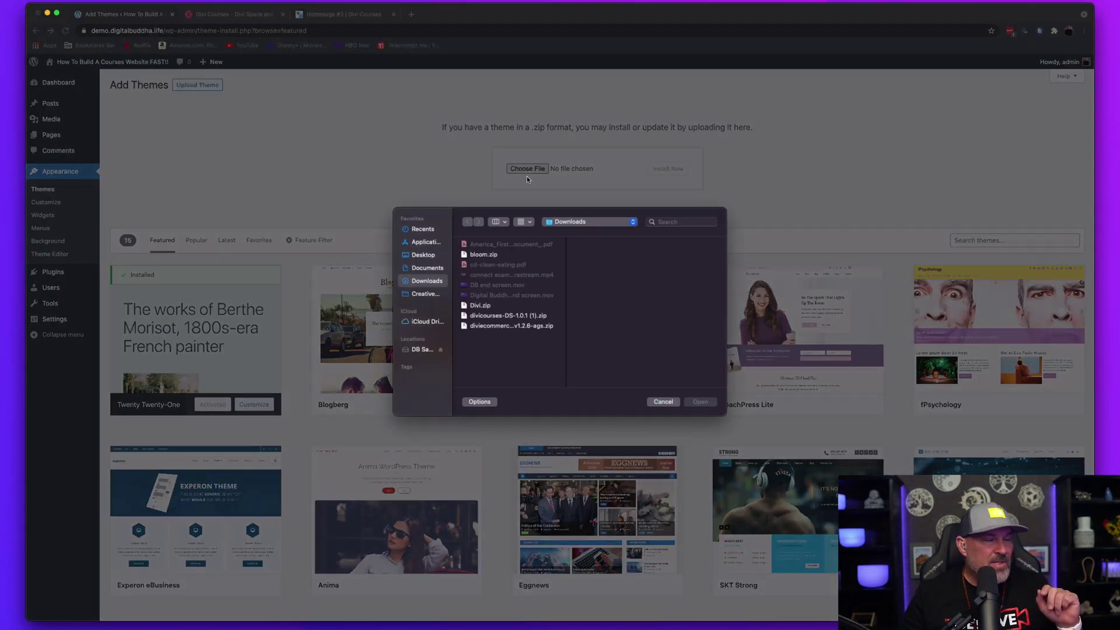
left_click(525, 305)
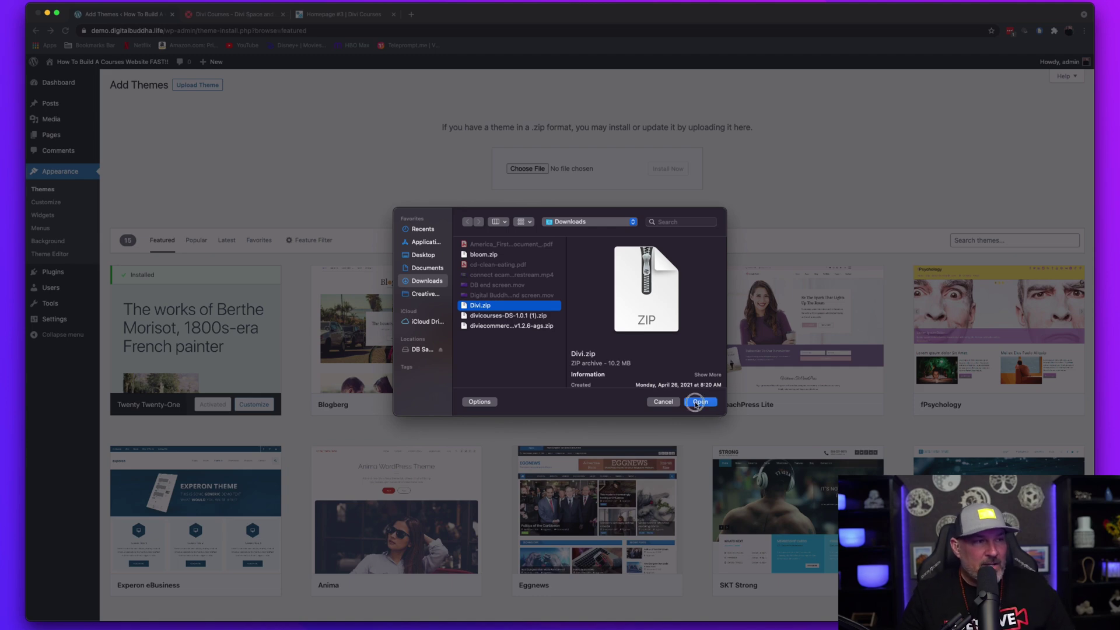
left_click(697, 401)
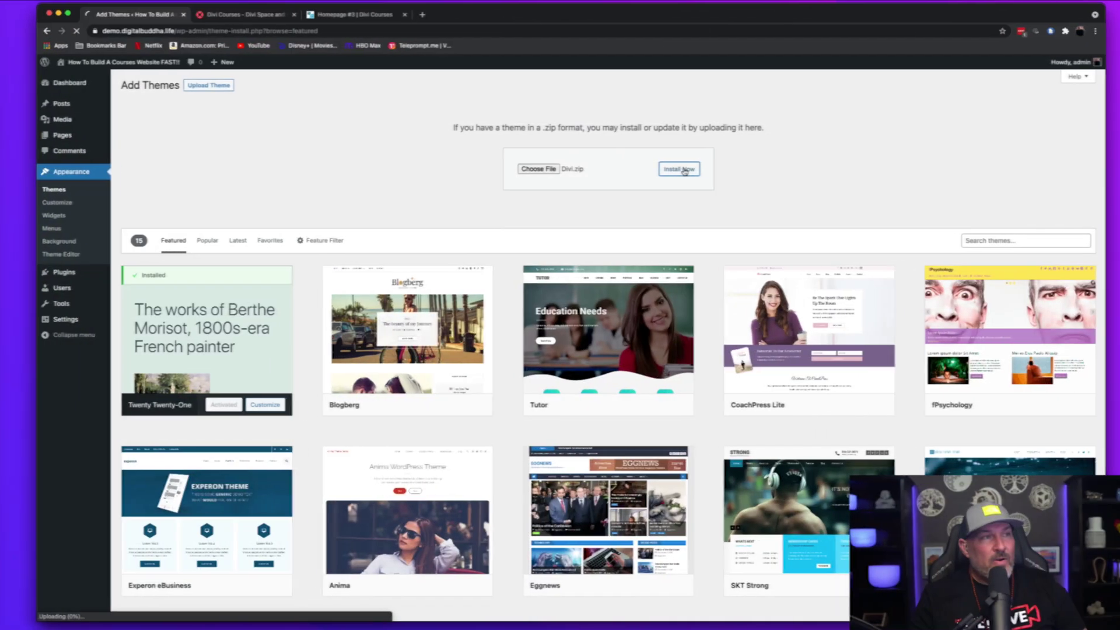
left_click(674, 170)
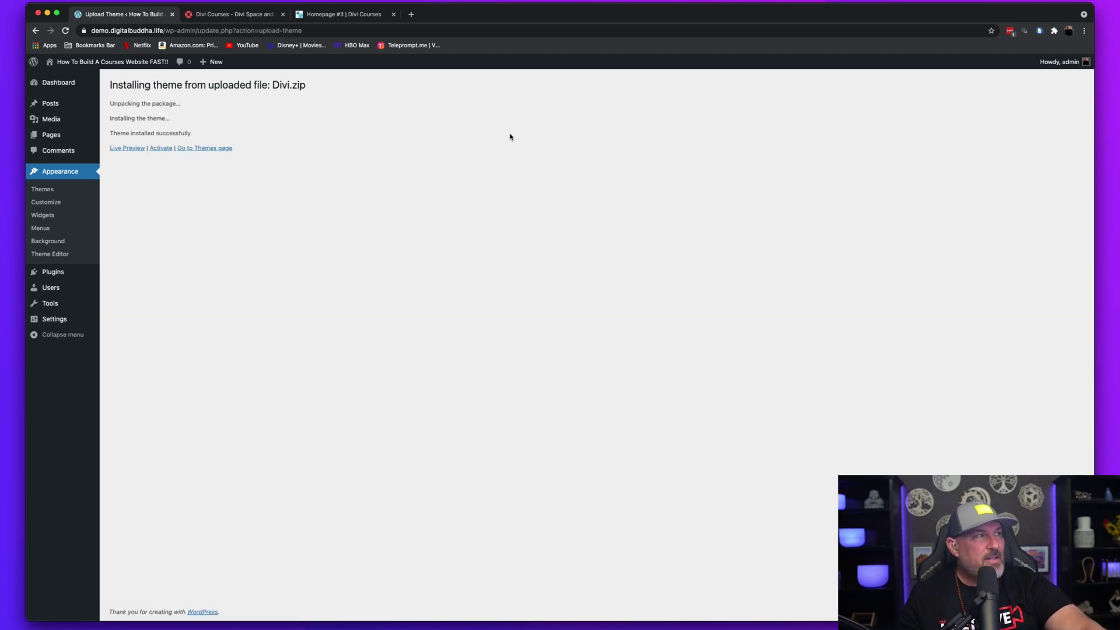
left_click(159, 148)
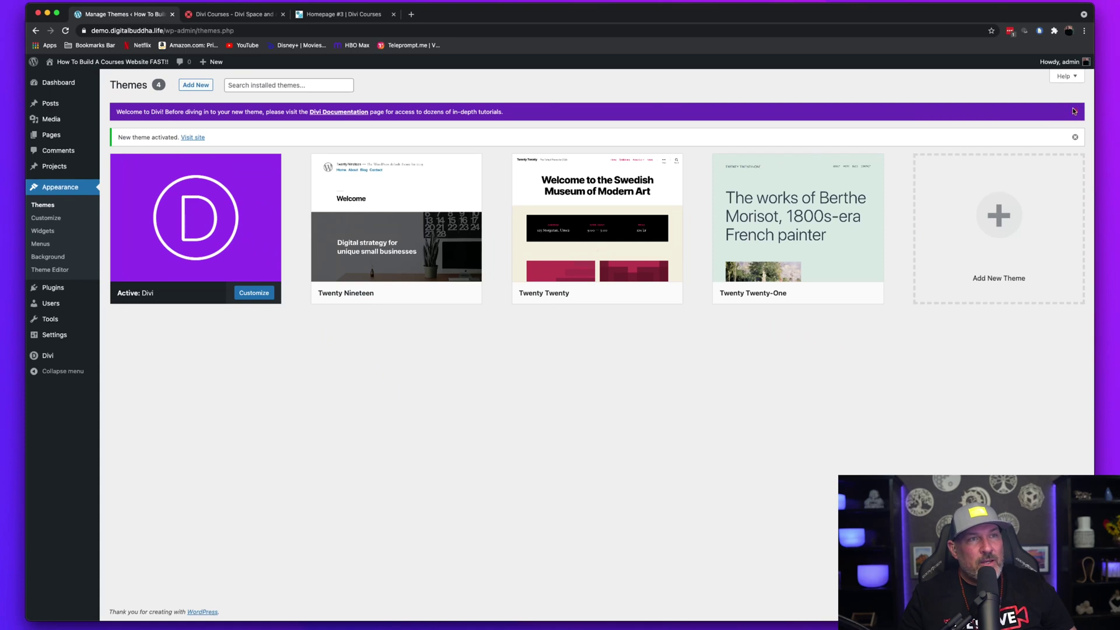
Step: Dismiss the Divi notices and upload divicourses-DS-1.0.1 (1).zip as the Divi Courses child theme
left_click(1073, 111)
left_click(1075, 113)
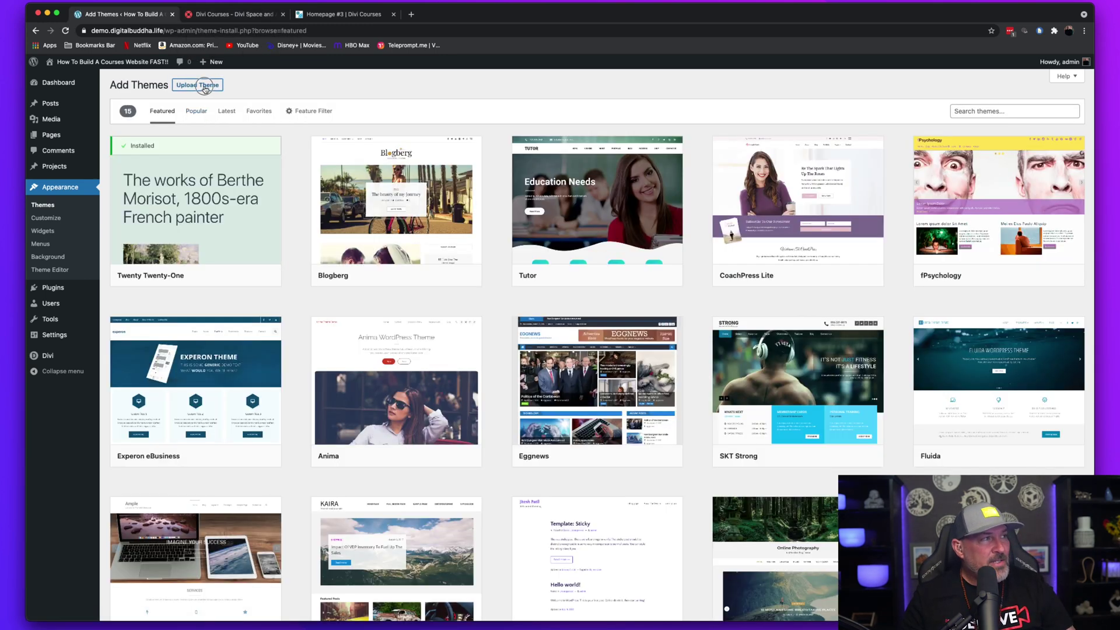
left_click(205, 88)
left_click(516, 169)
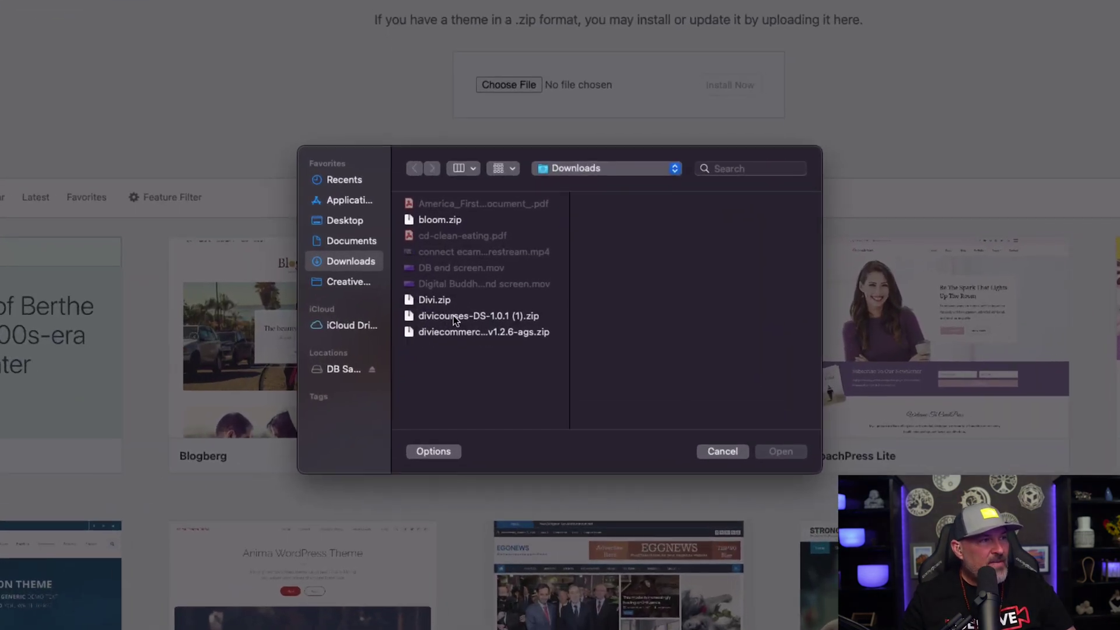
left_click(474, 315)
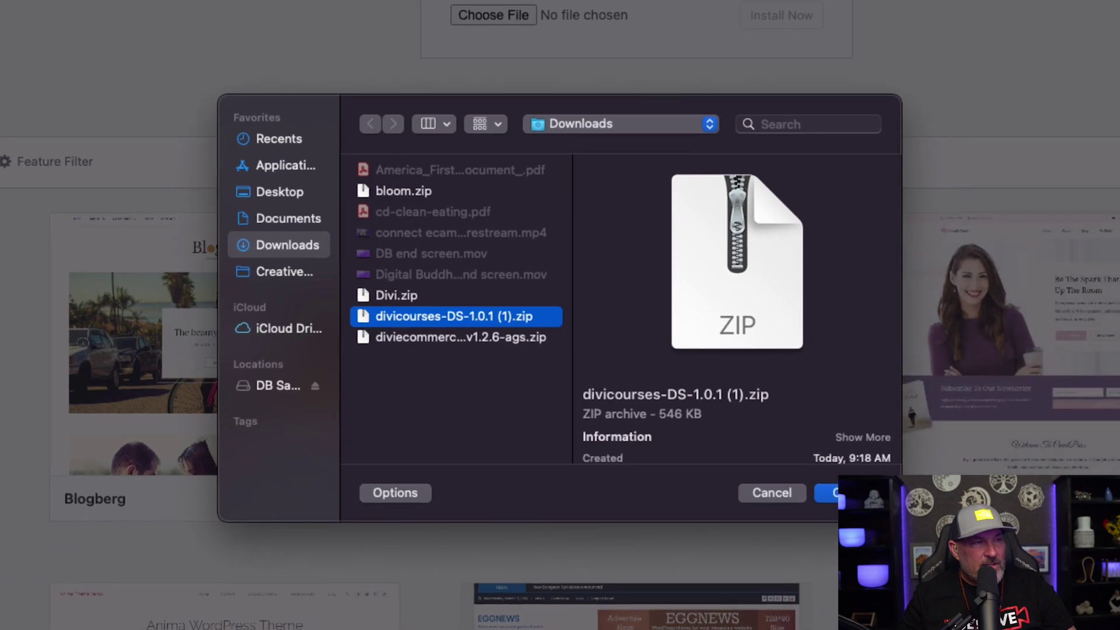
key("Return")
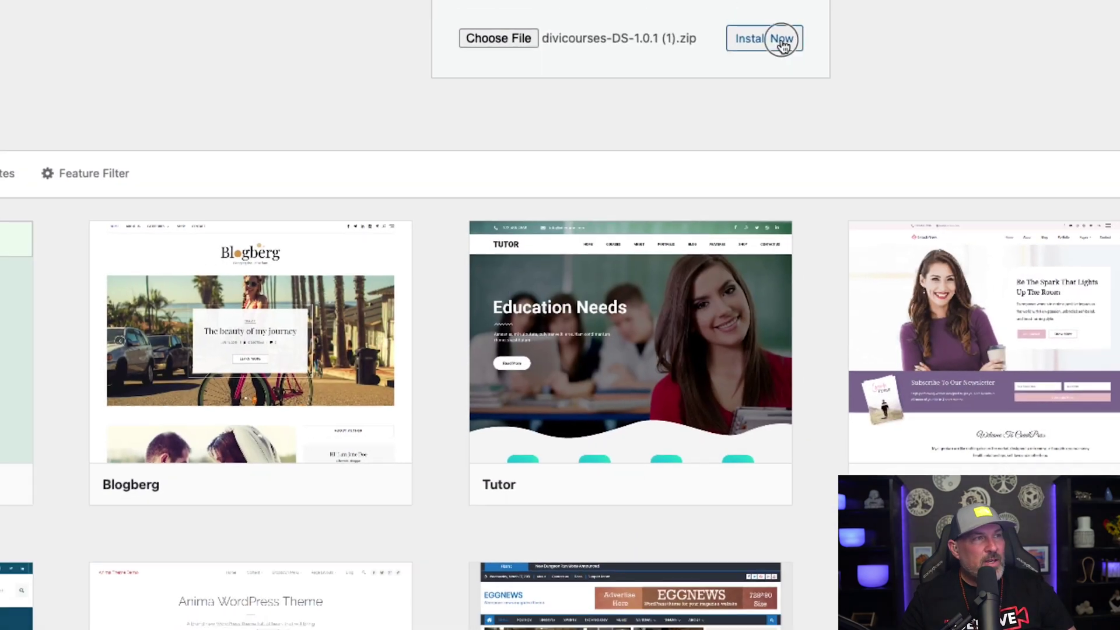
left_click(802, 22)
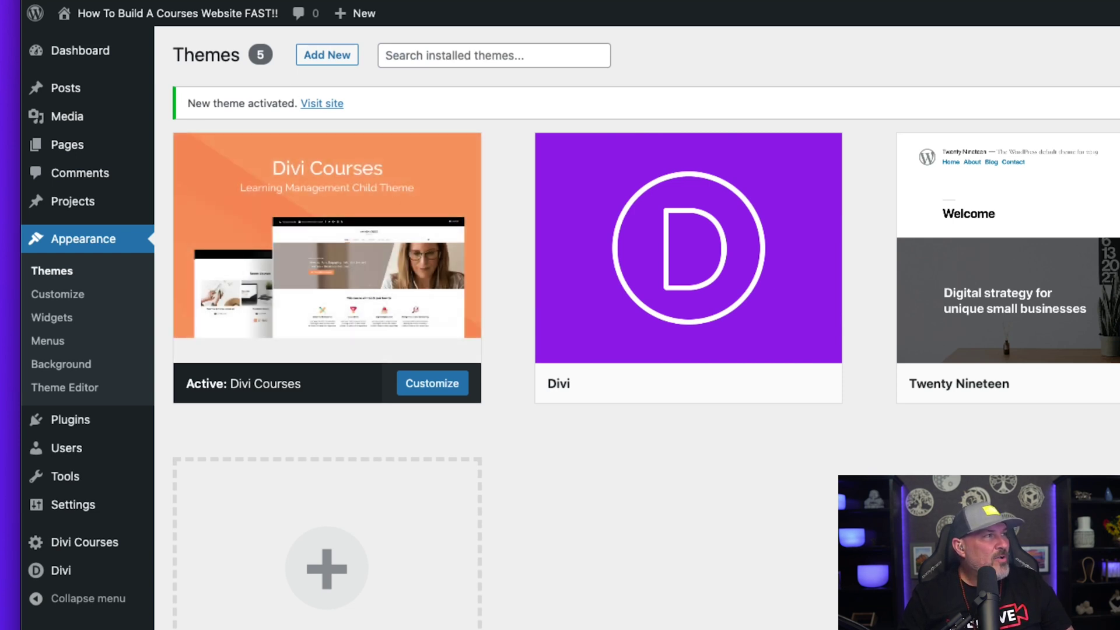
Step: Enter and submit the license key in Divi Courses Theme Options
mouse_move(92, 542)
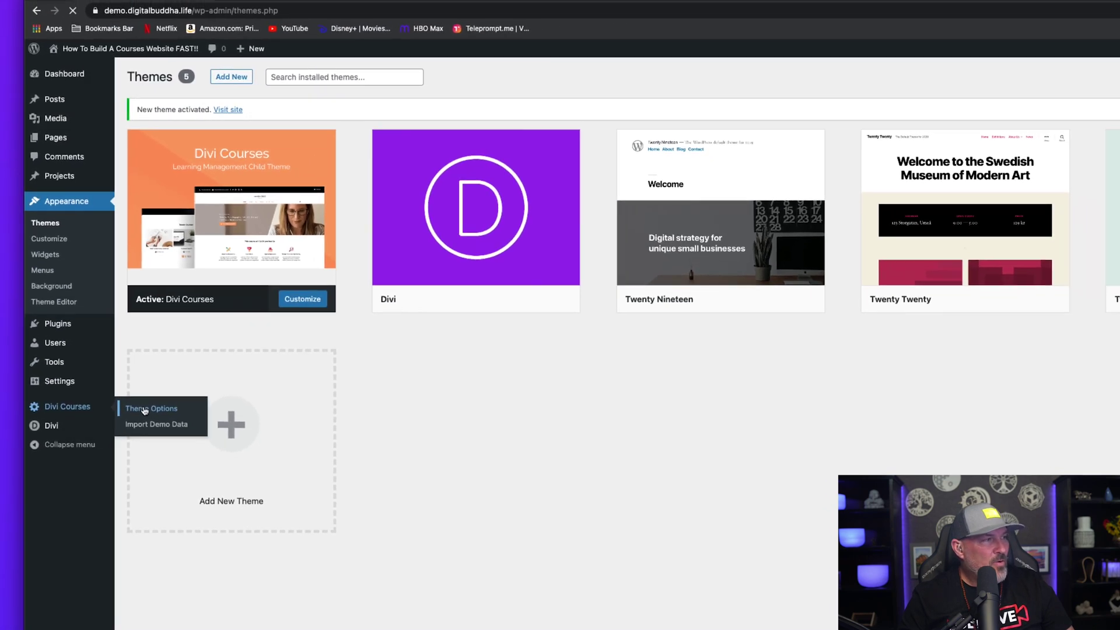
left_click(144, 410)
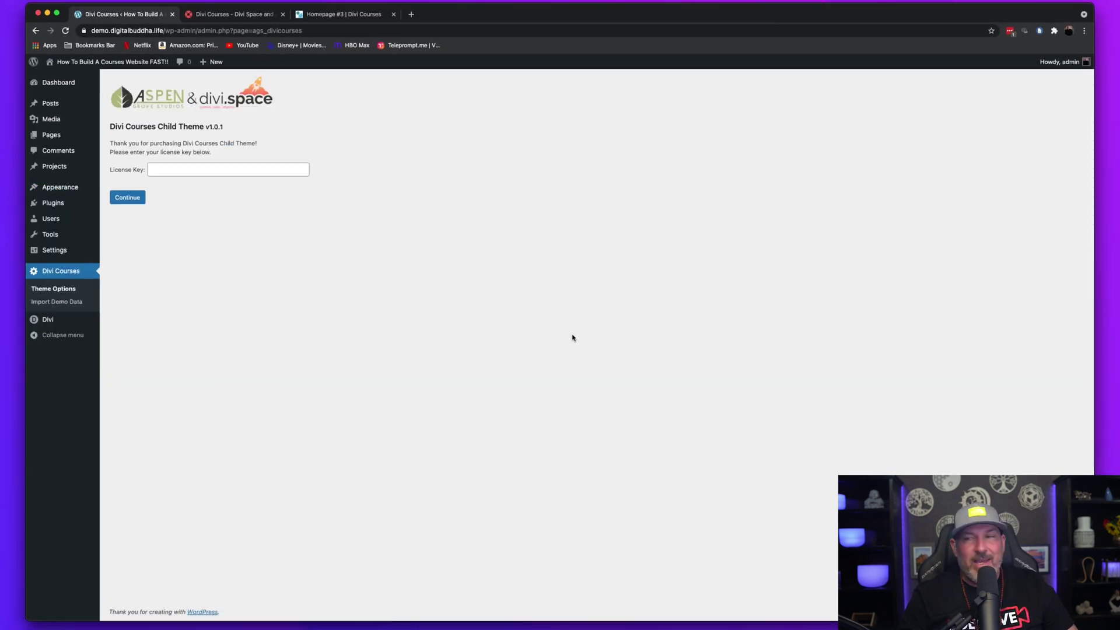
left_click(227, 170)
left_click(228, 193)
left_click(126, 198)
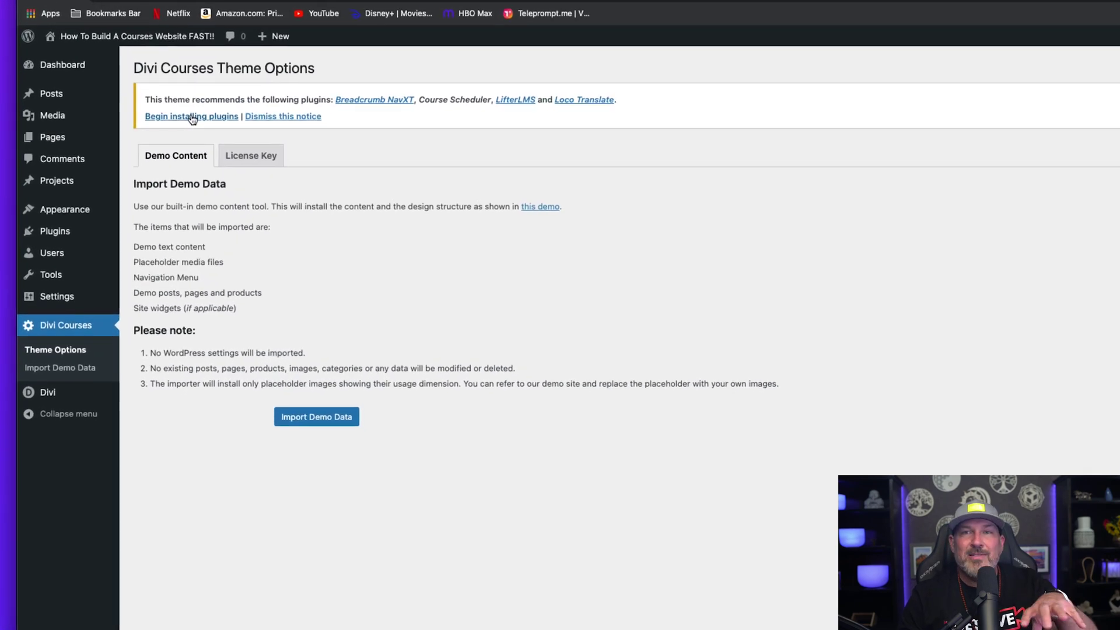
Step: Bulk-install the four recommended plugins: Breadcrumb NavXT, Course Scheduler, LifterLMS and Loco Translate
left_click(230, 114)
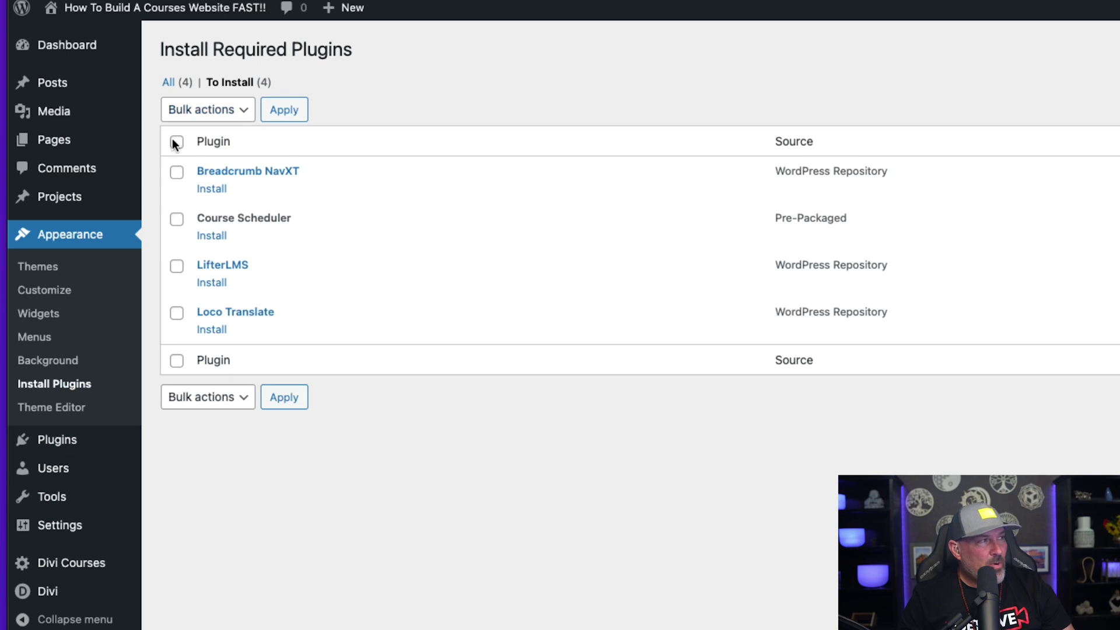
left_click(237, 117)
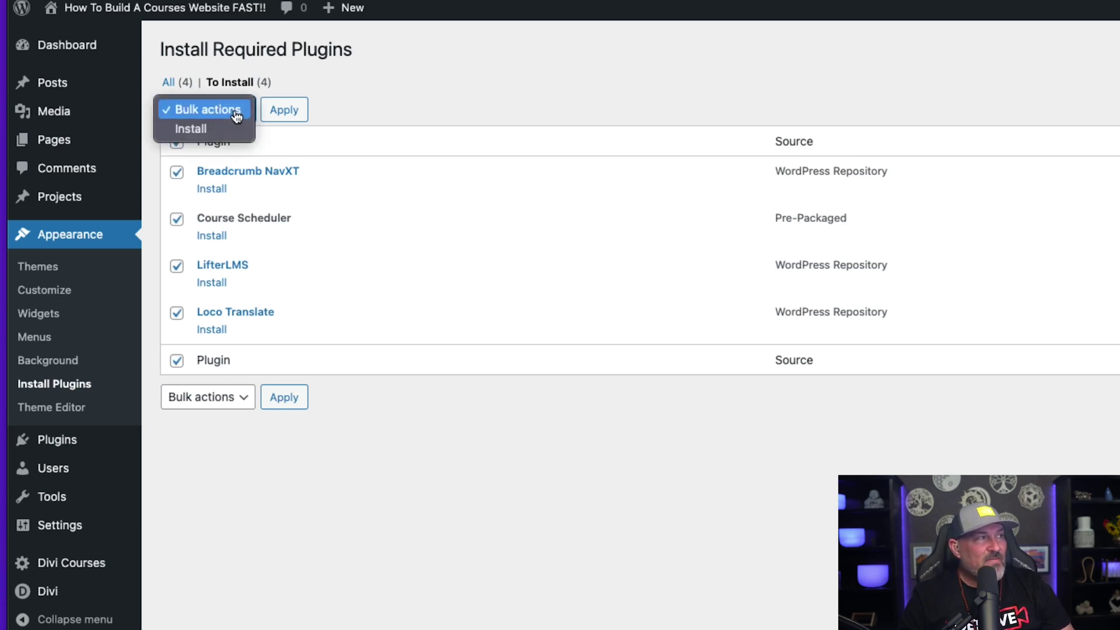
left_click(208, 129)
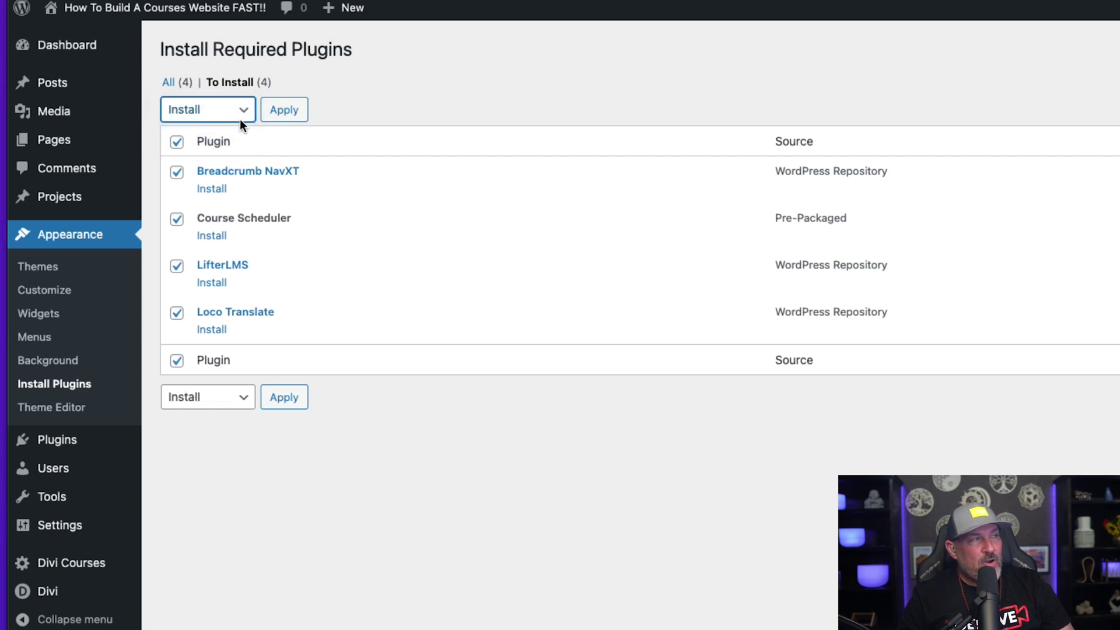
left_click(284, 110)
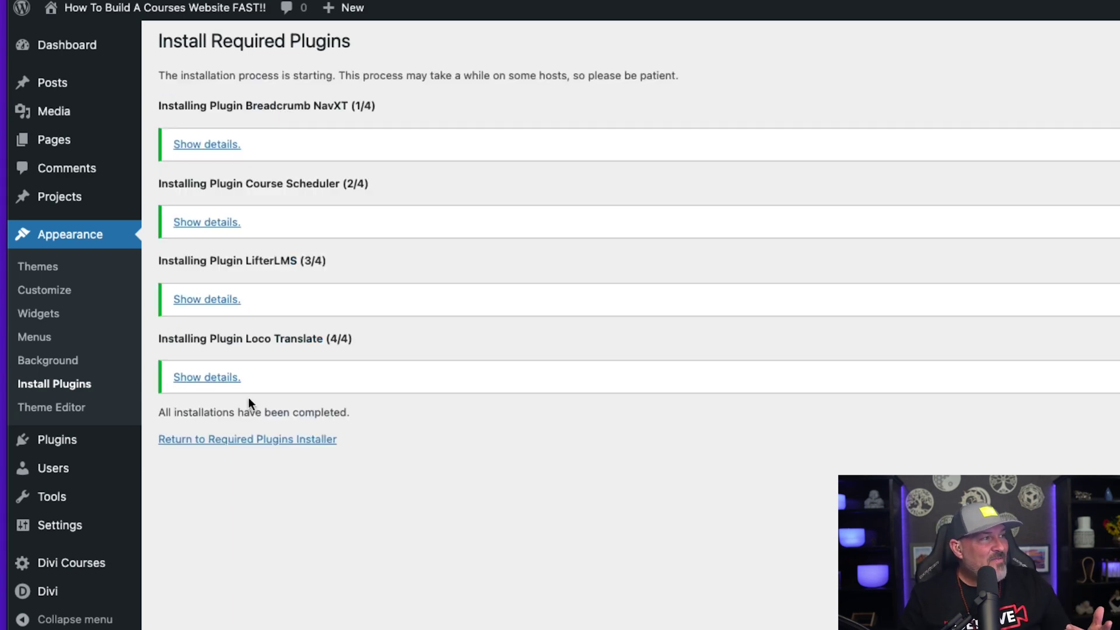
Step: Bulk-activate all four required plugins from the plugins list
left_click(246, 440)
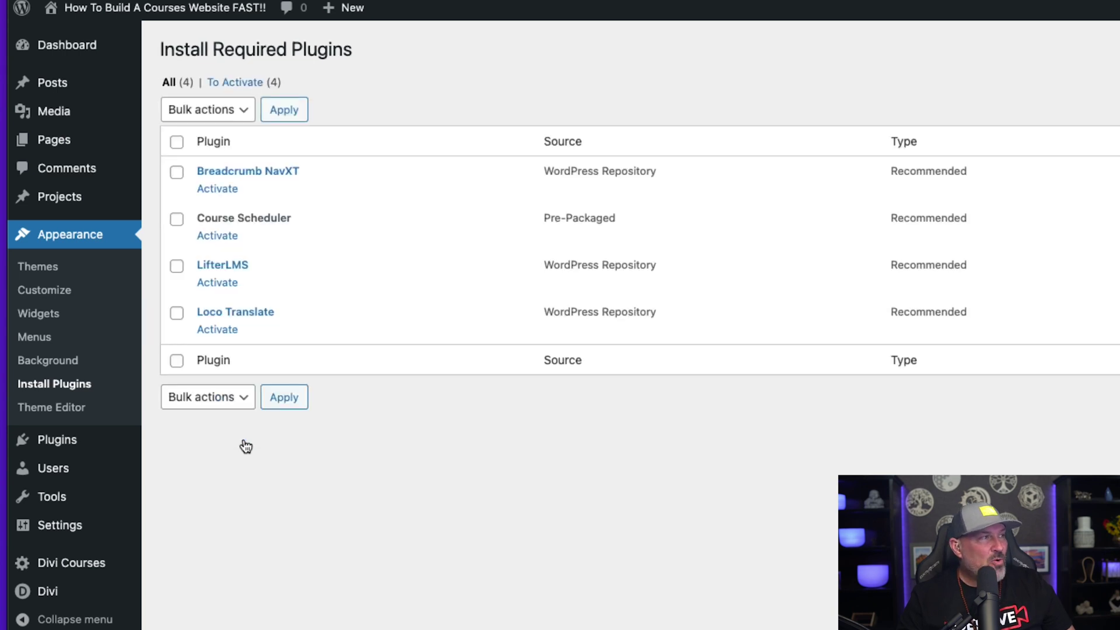
left_click(240, 114)
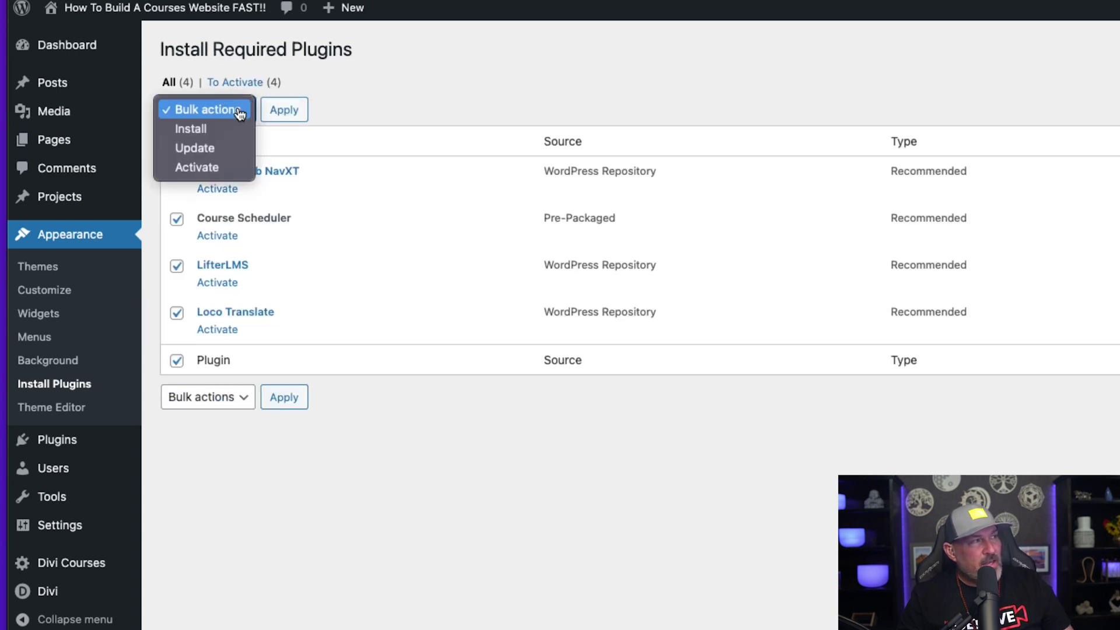
left_click(200, 166)
left_click(283, 111)
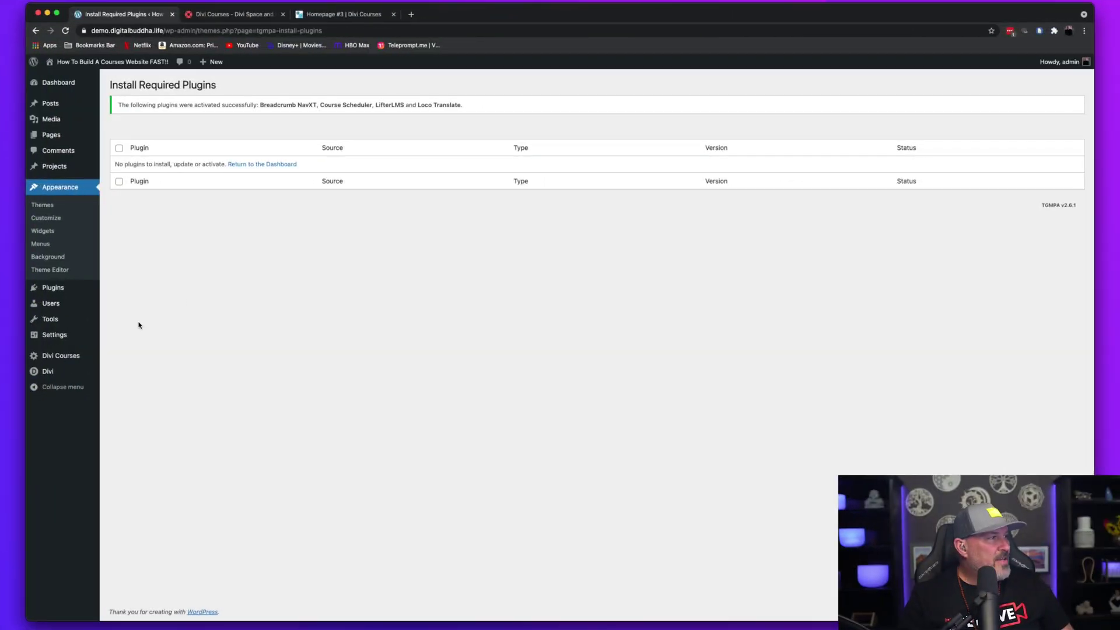
Step: Start the LifterLMS setup from Import Demo Data, skipping page setup, payments and usage sharing
mouse_move(75, 354)
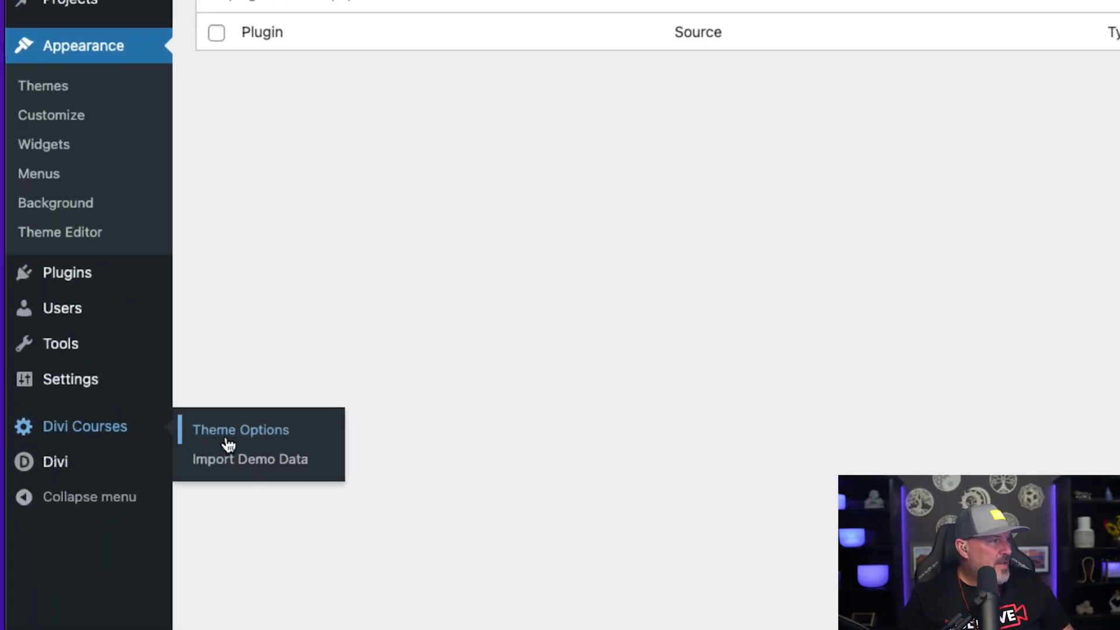
left_click(236, 473)
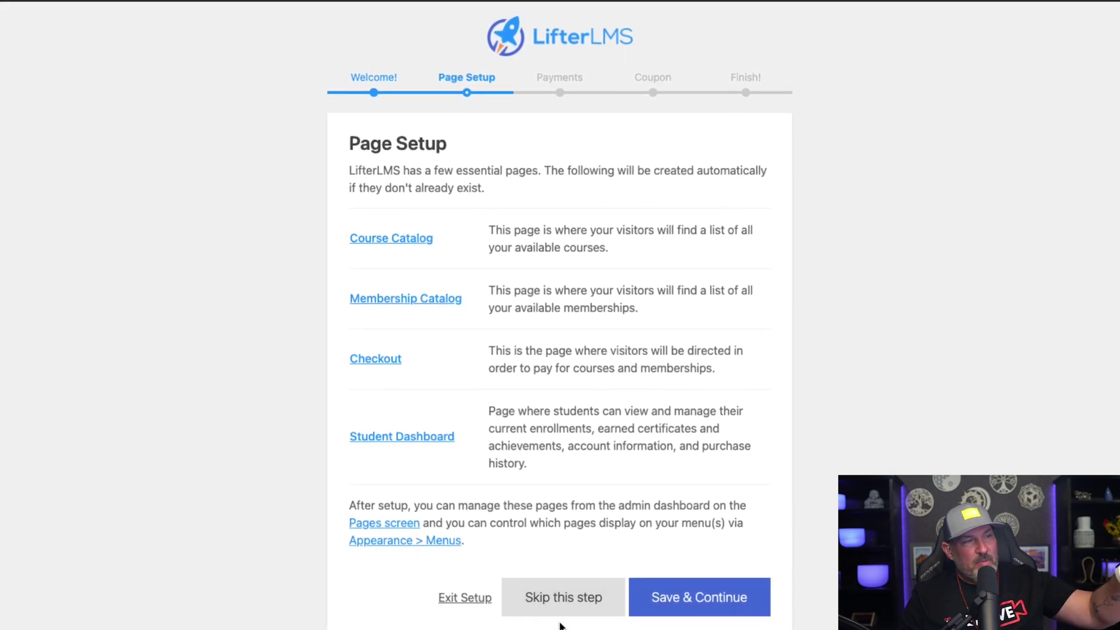
left_click(561, 594)
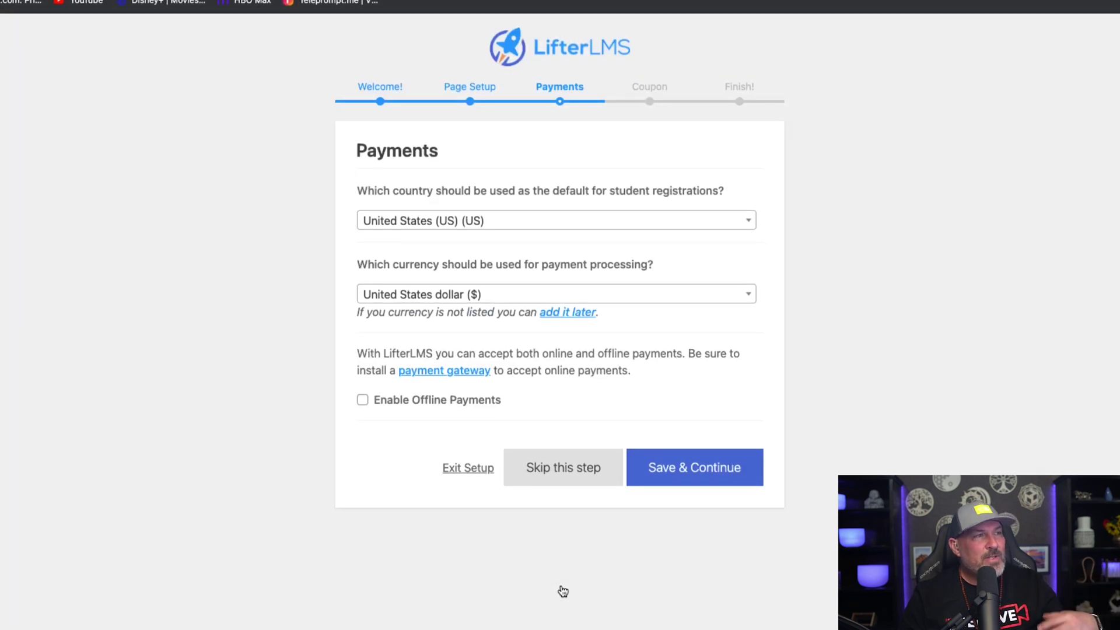
left_click(563, 469)
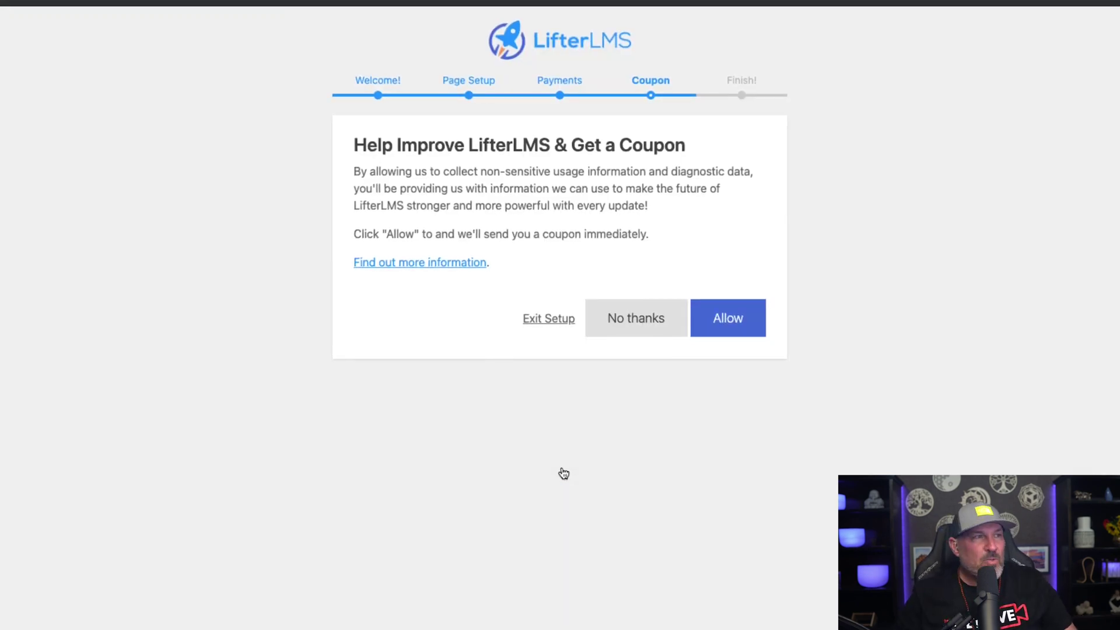
left_click(624, 318)
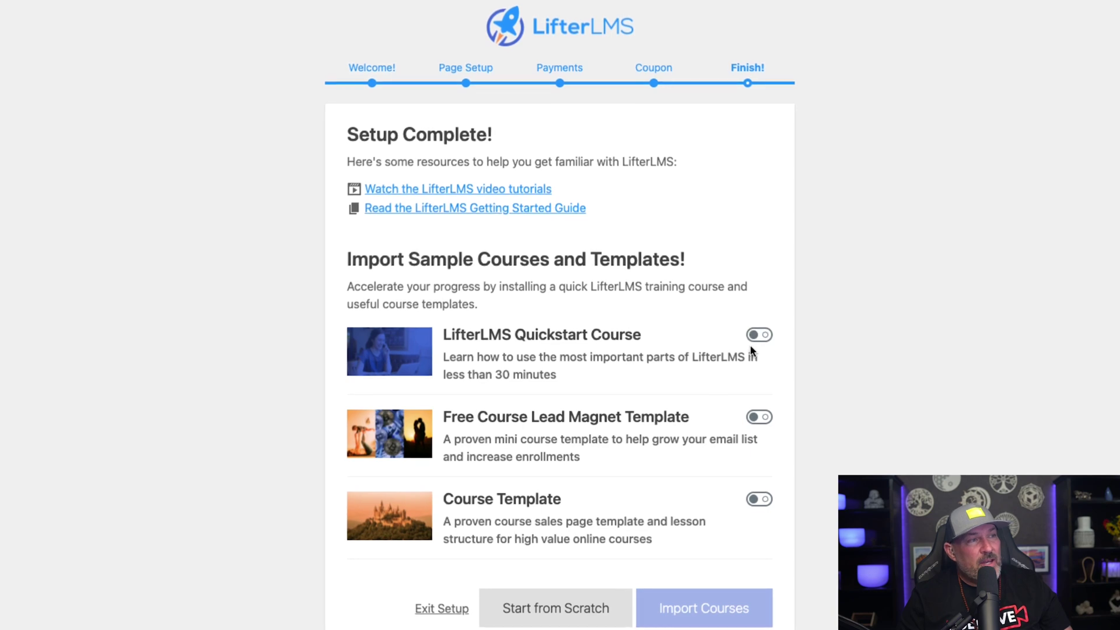
Step: Import the LifterLMS Quickstart Course and return to the courses list
left_click(758, 336)
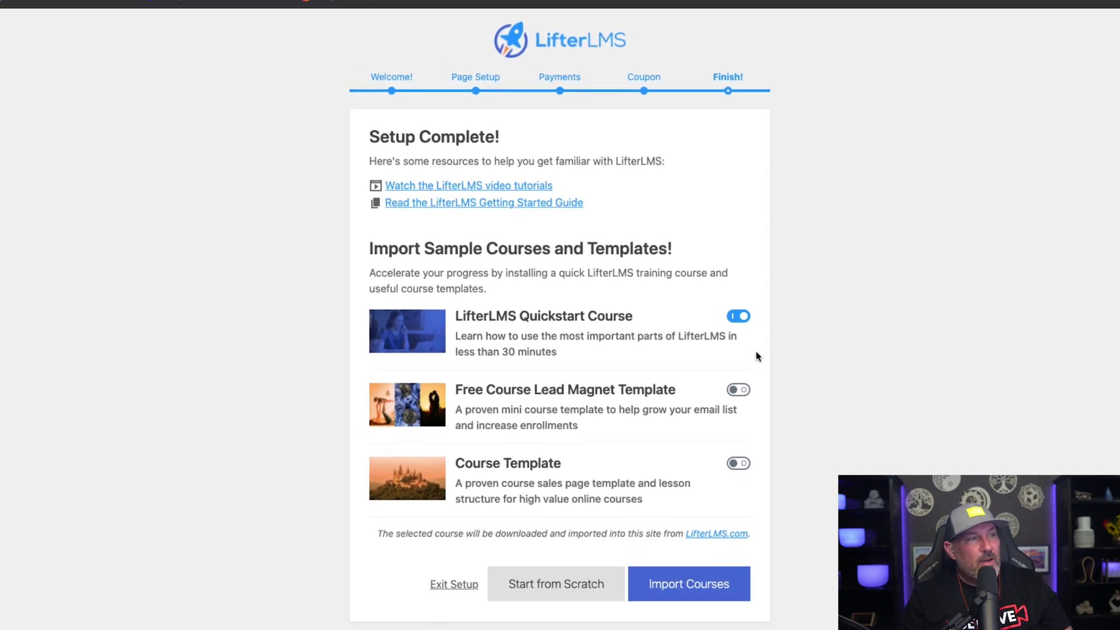
left_click(676, 588)
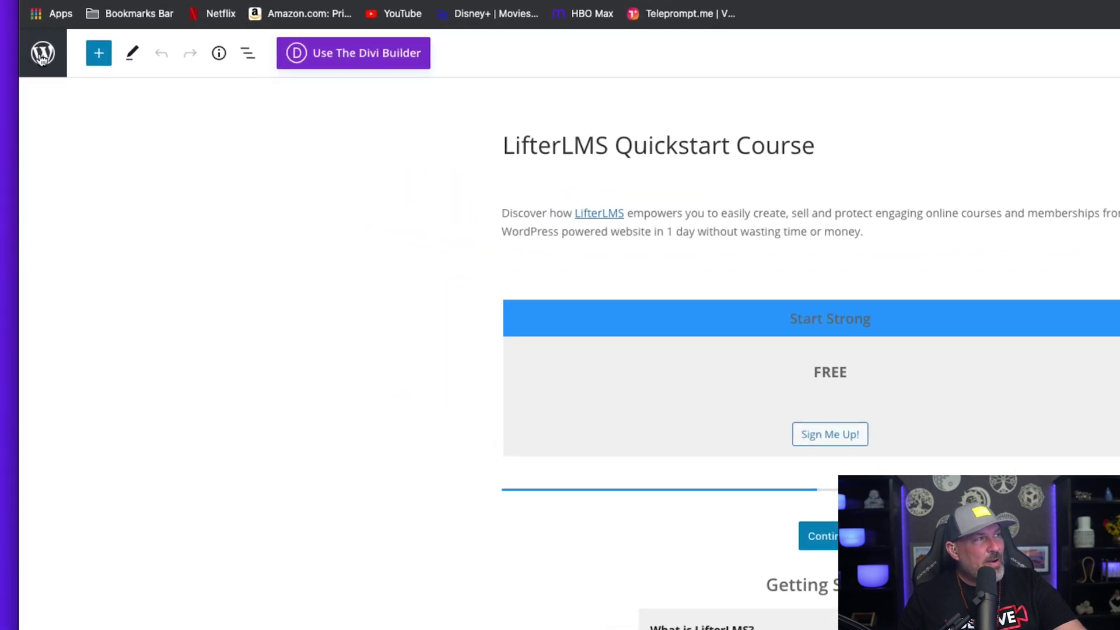
left_click(45, 44)
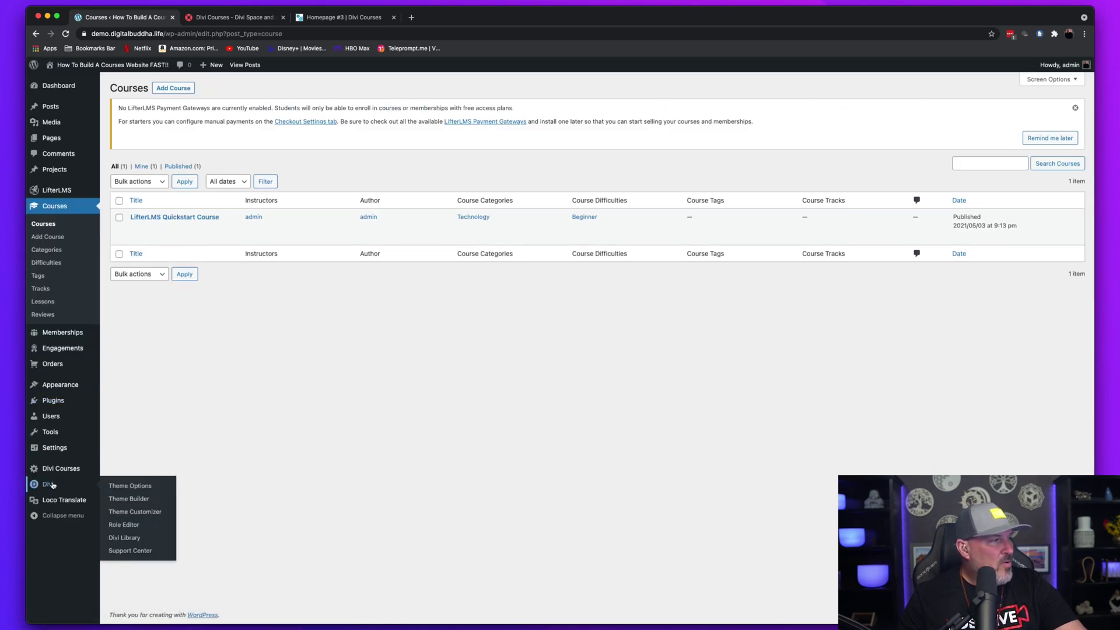
Step: Run the Divi Courses demo data import until it reaches 100%
mouse_move(58, 468)
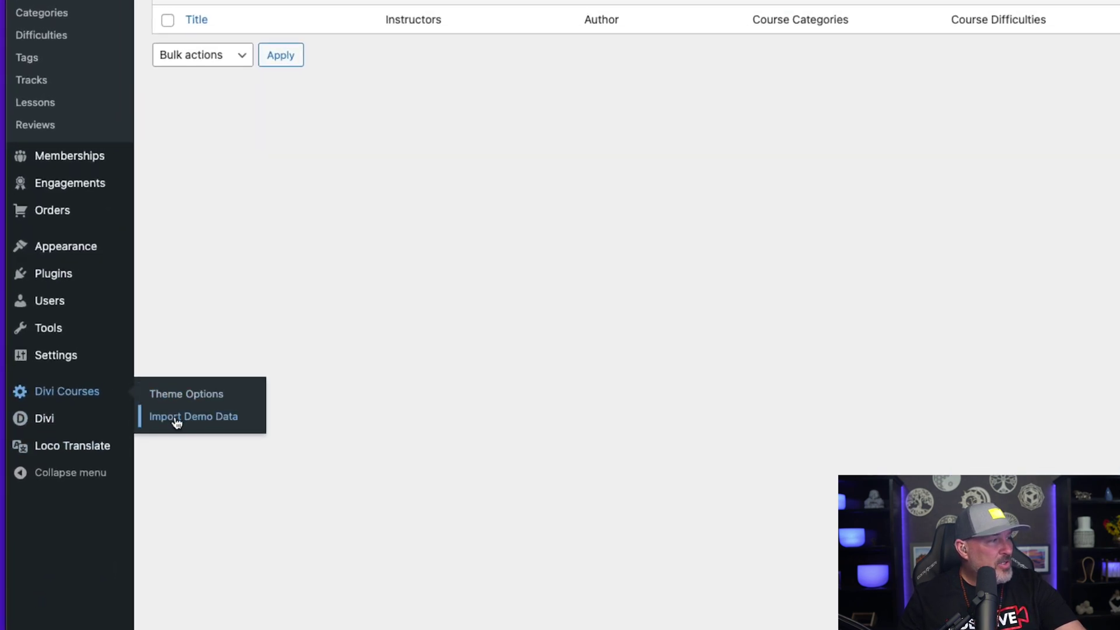
left_click(177, 417)
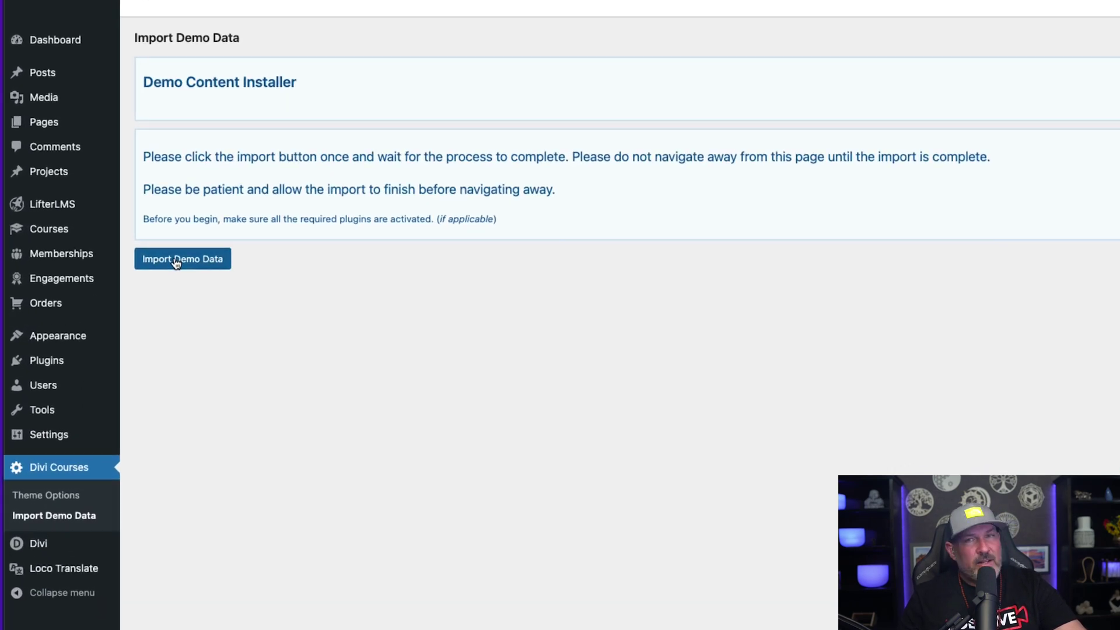
left_click(175, 260)
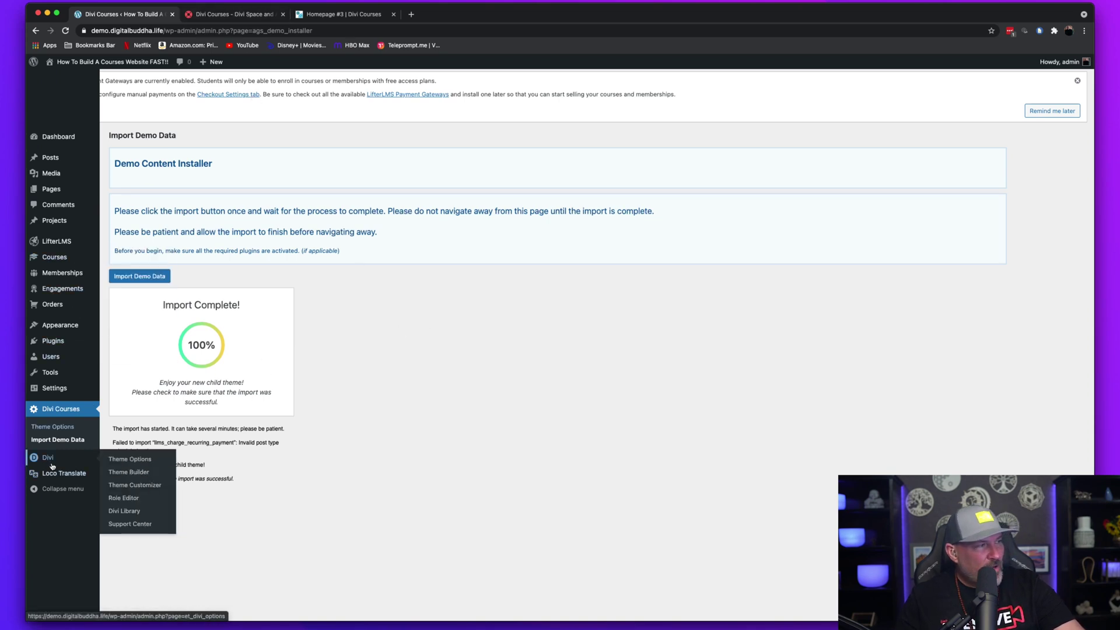
mouse_move(55, 461)
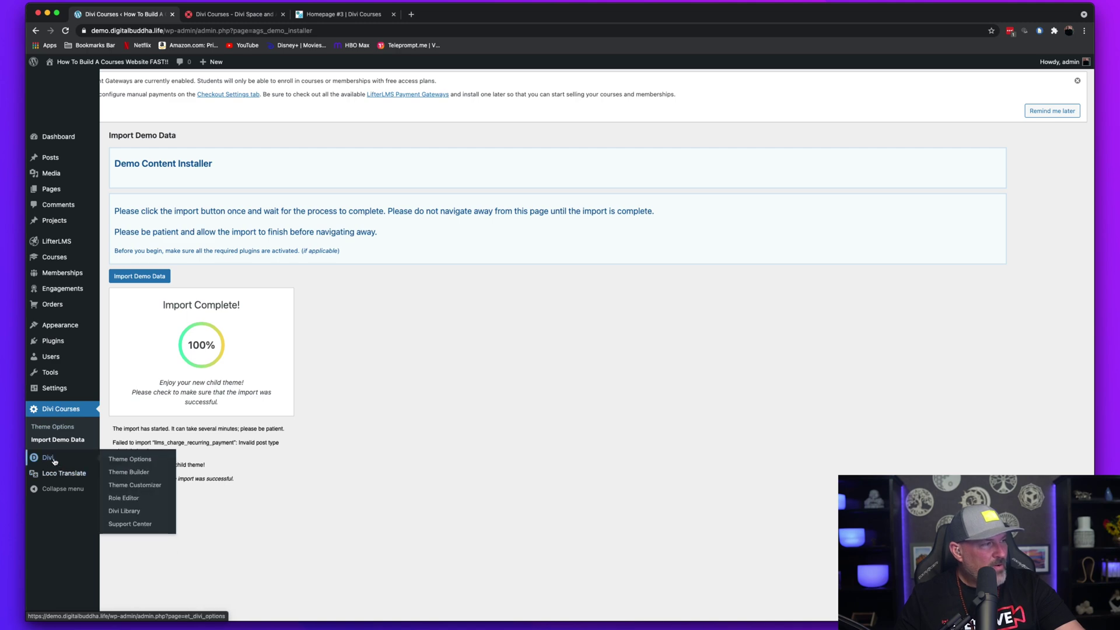
mouse_move(48, 390)
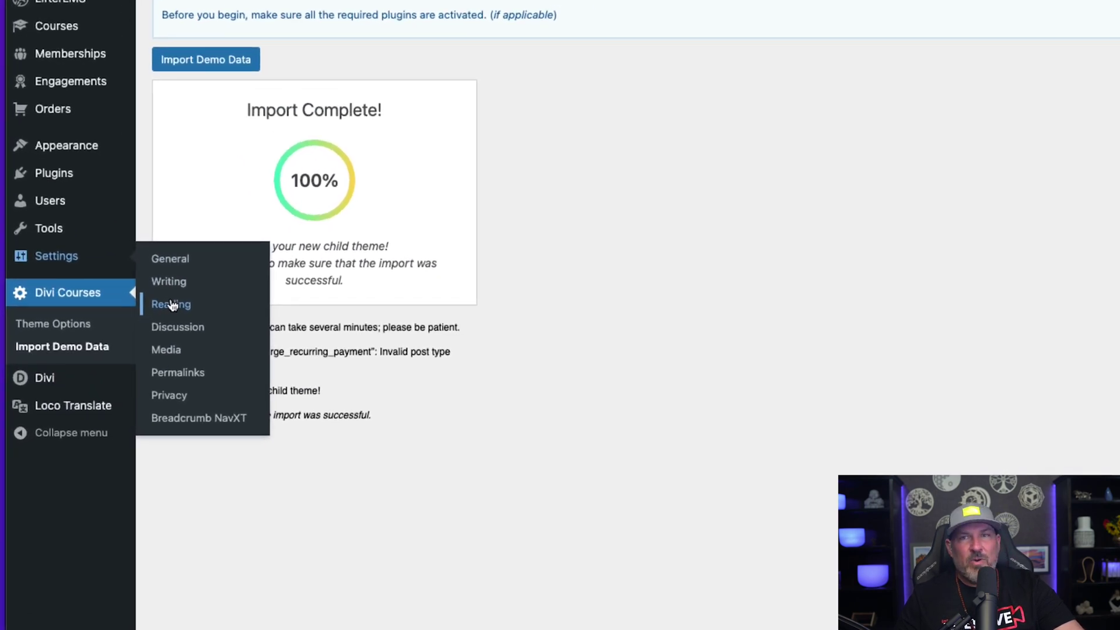
Step: In Reading settings, set Homepage #3 as the homepage and Blog as the posts page, and save
left_click(151, 348)
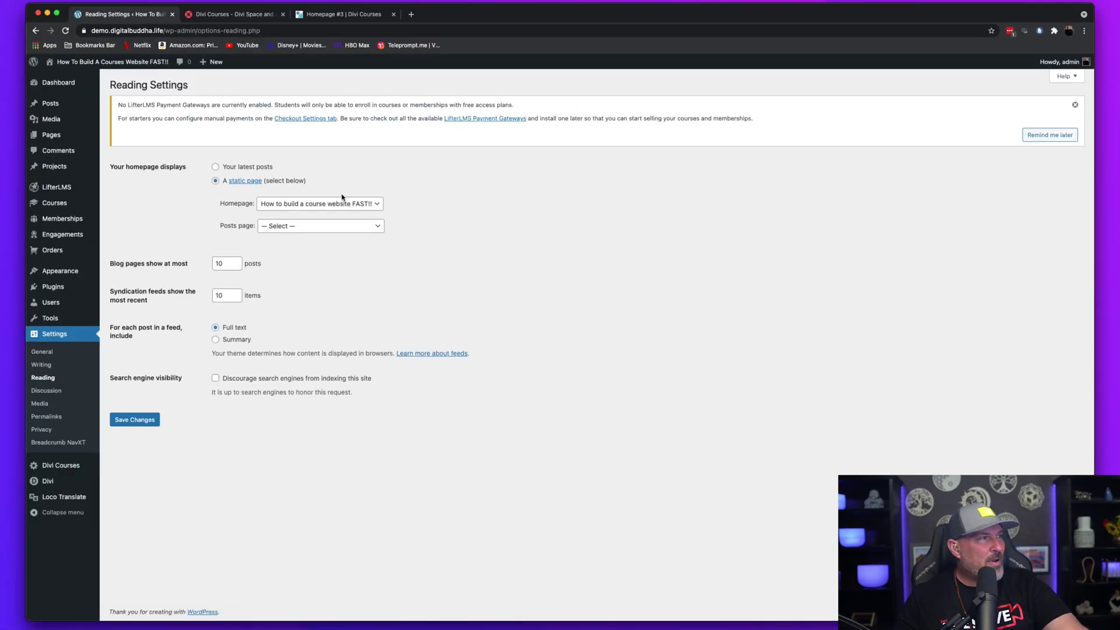
left_click(332, 207)
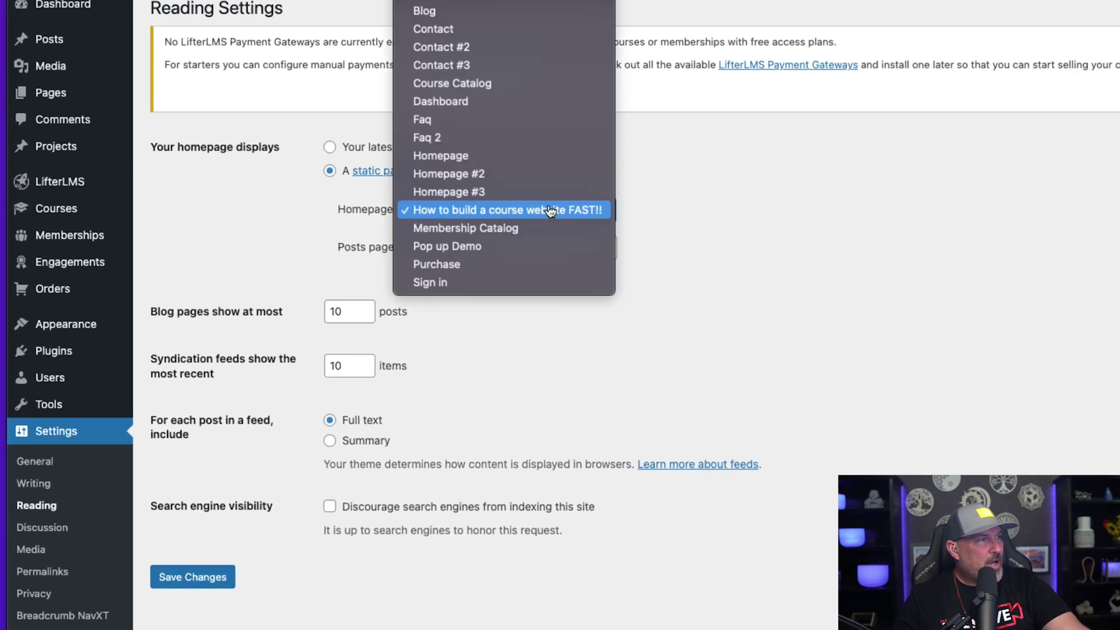
left_click(467, 192)
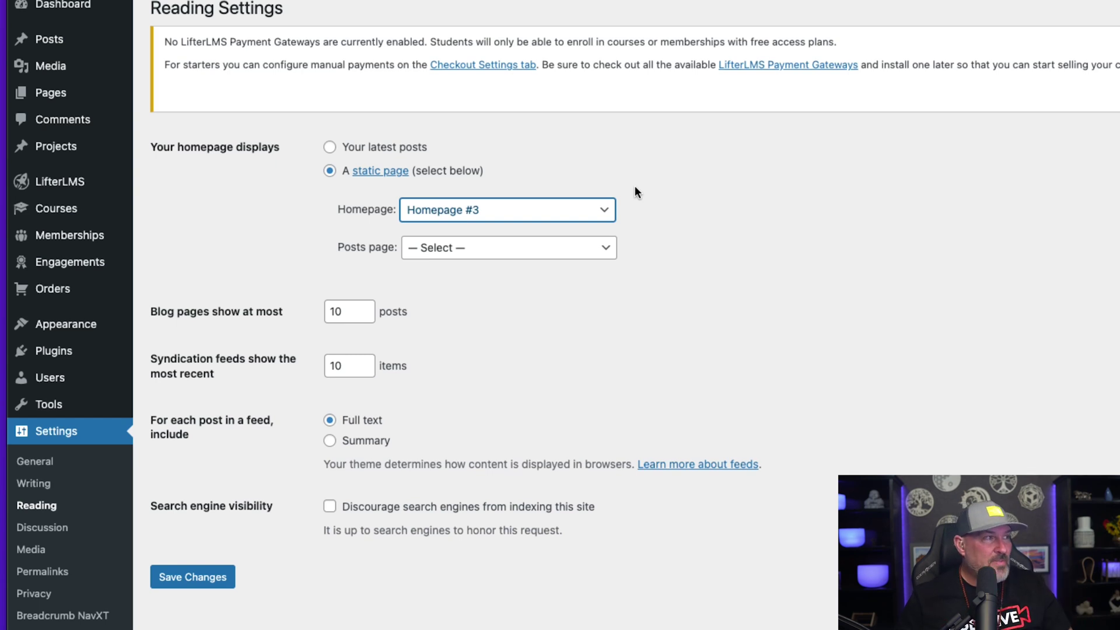
left_click(595, 252)
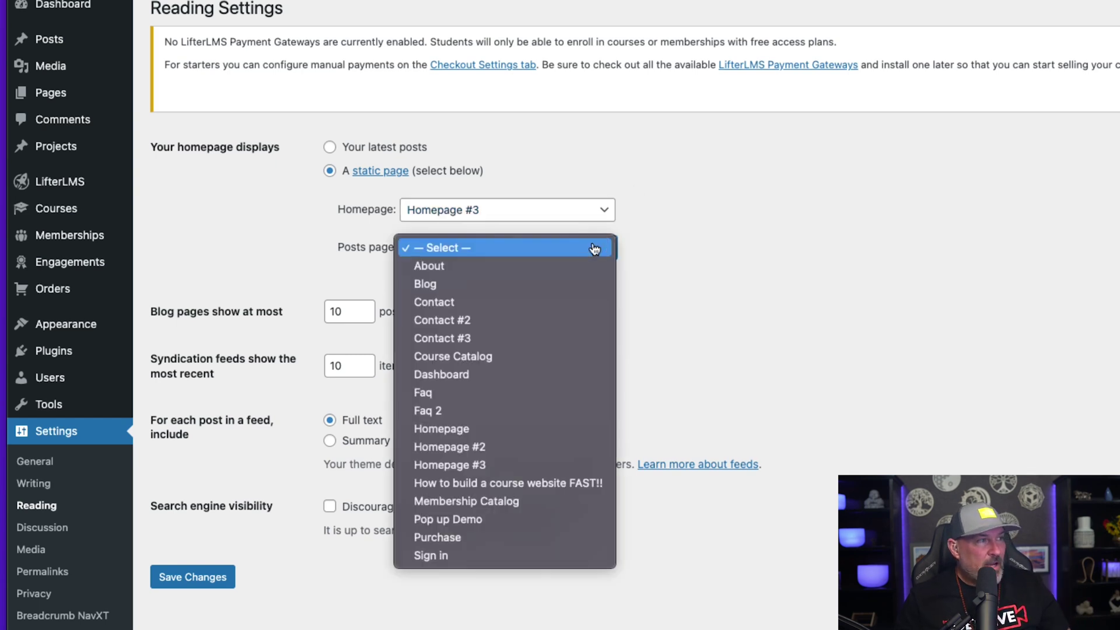
left_click(513, 284)
left_click(207, 578)
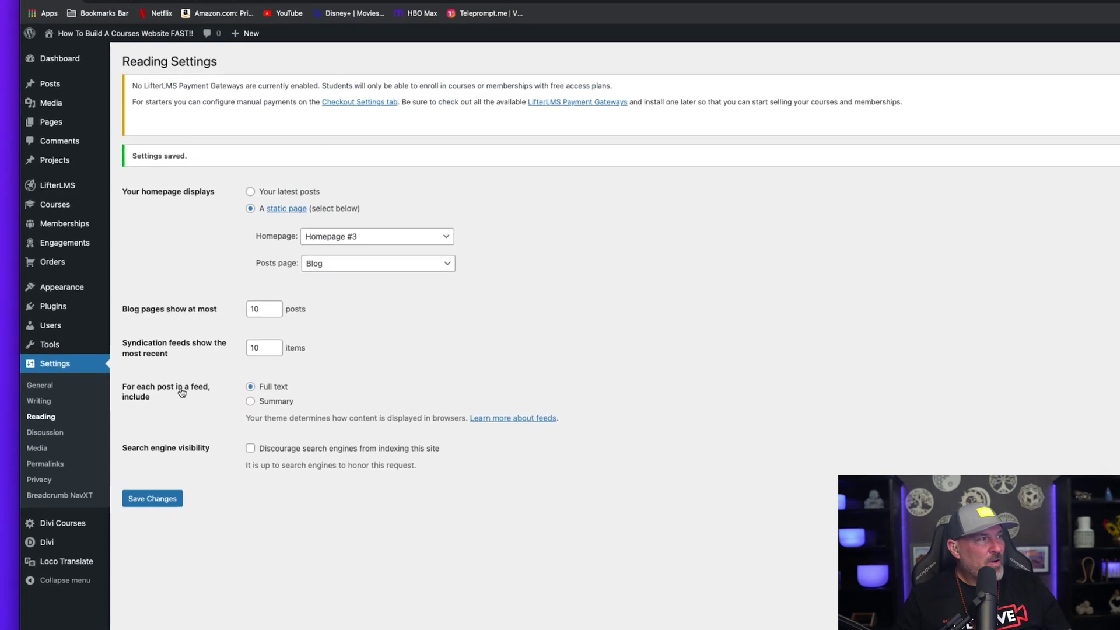
Step: Assign Footer Menu to the Quick Links widget in Footer Area #2 and save it
mouse_move(63, 272)
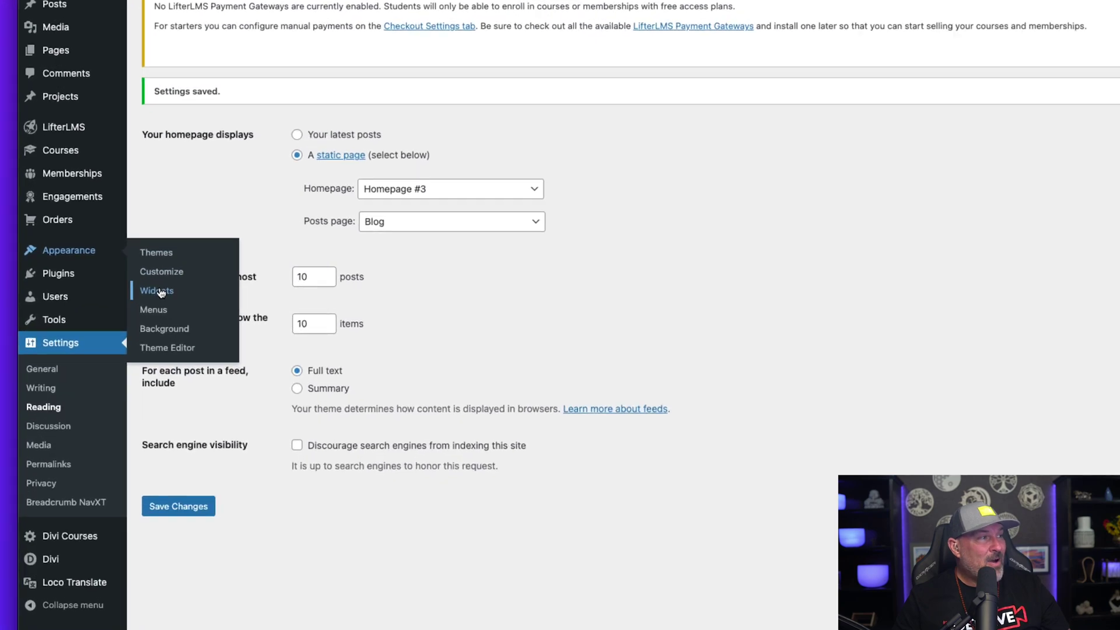
left_click(125, 303)
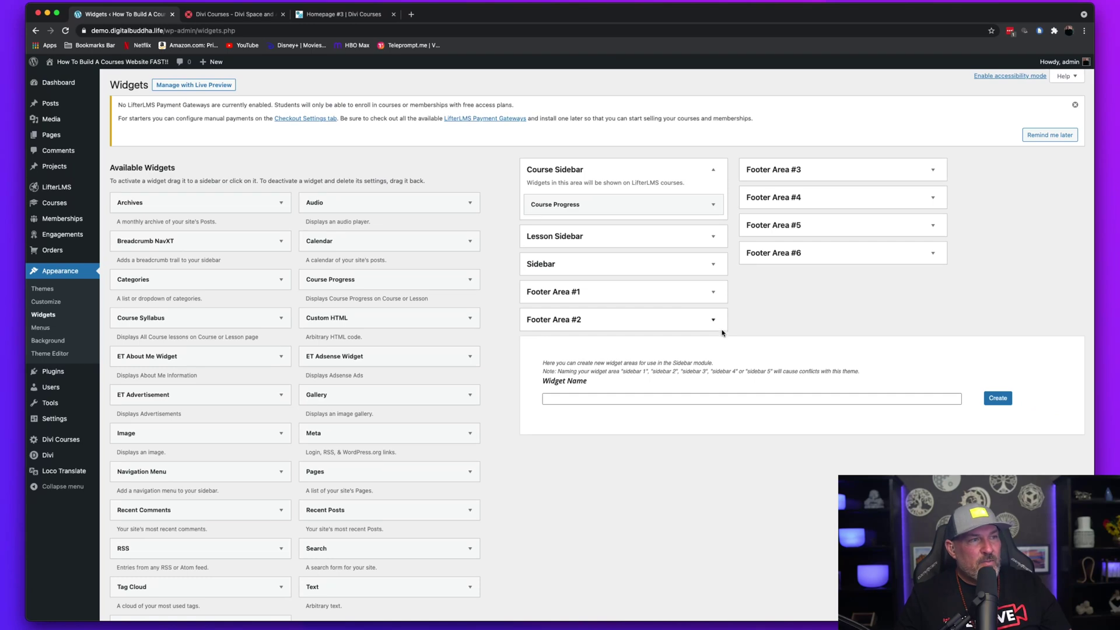
left_click(714, 321)
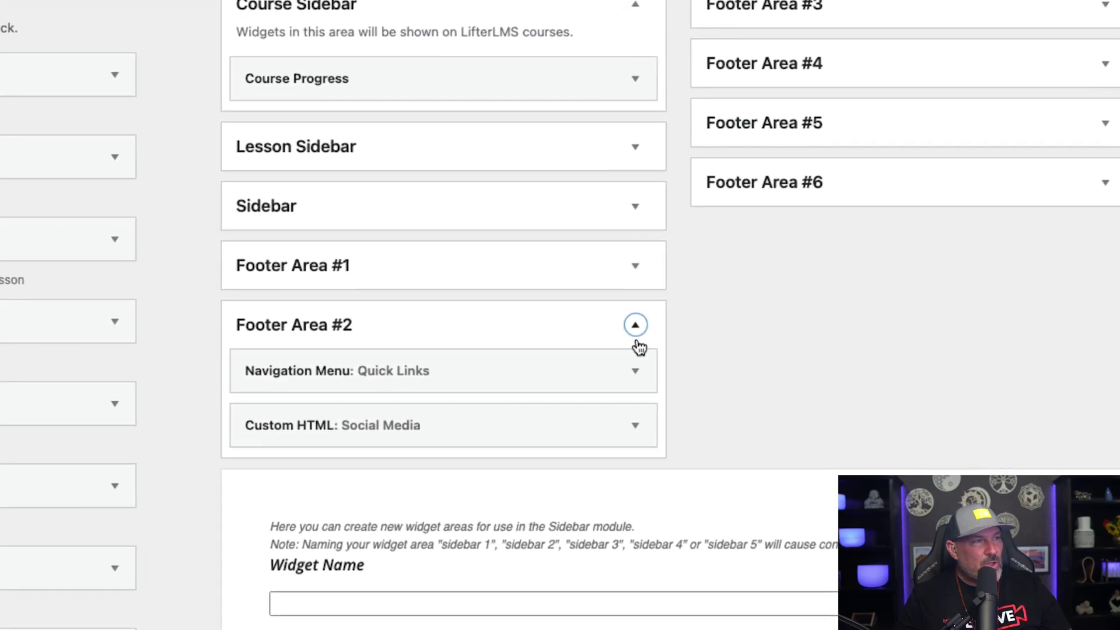
left_click(636, 371)
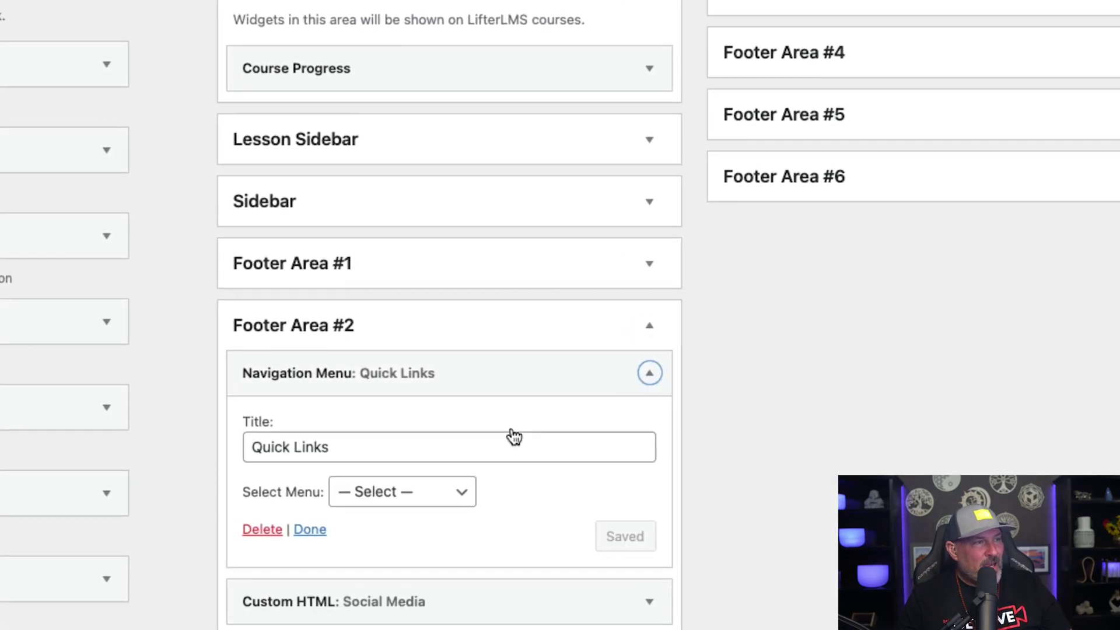
left_click(454, 492)
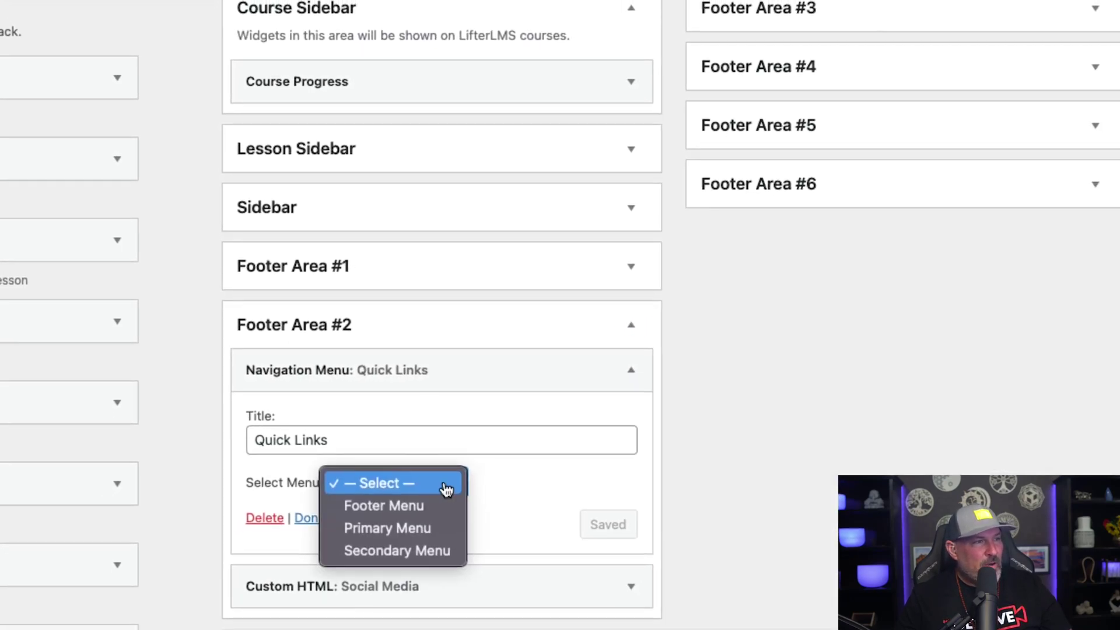
left_click(417, 523)
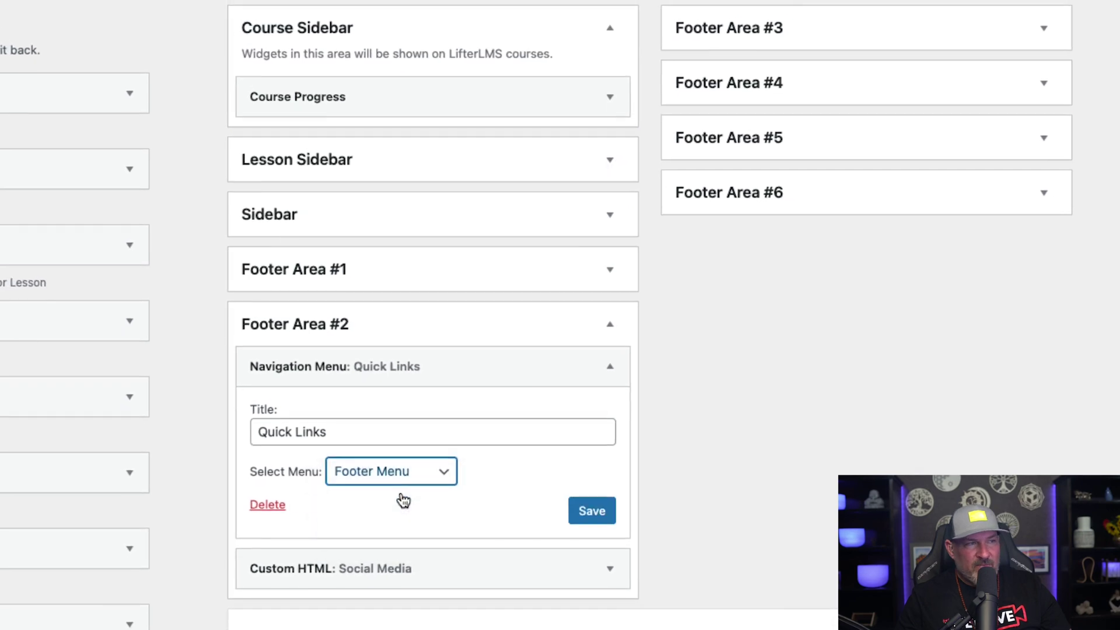
left_click(590, 510)
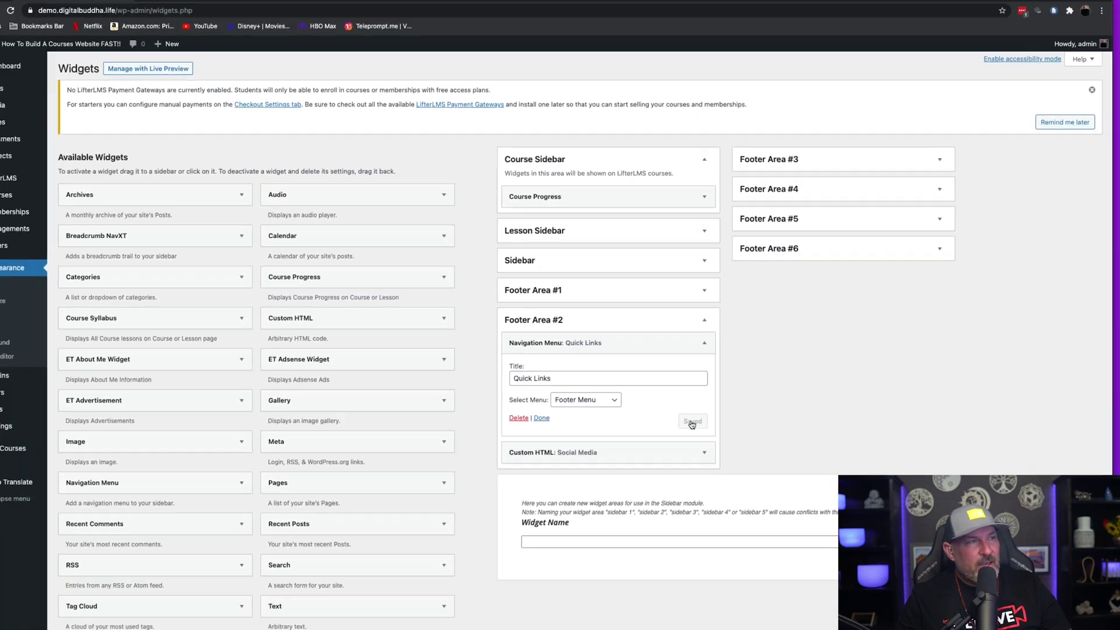
mouse_move(61, 185)
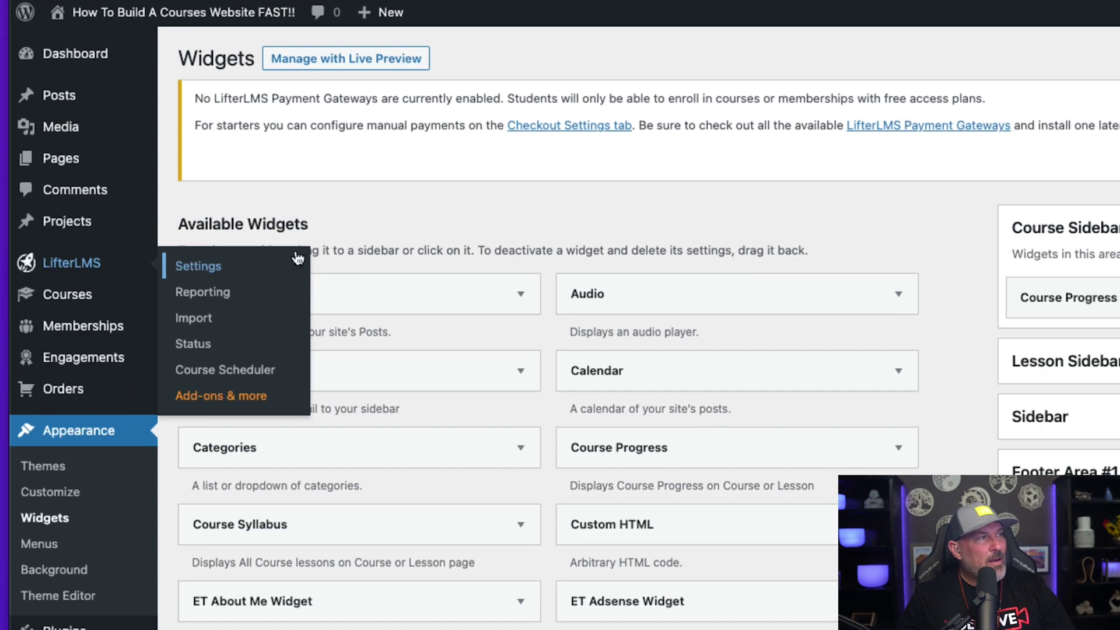
Step: Set Course Catalog as the LifterLMS course catalog page and save the course settings
left_click(298, 259)
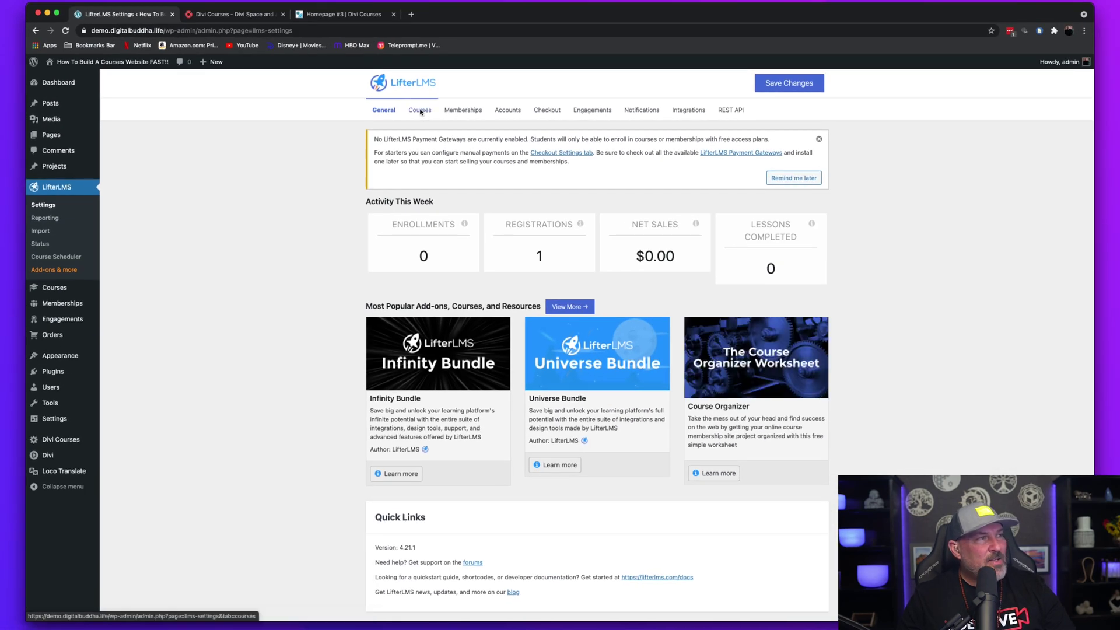
left_click(420, 111)
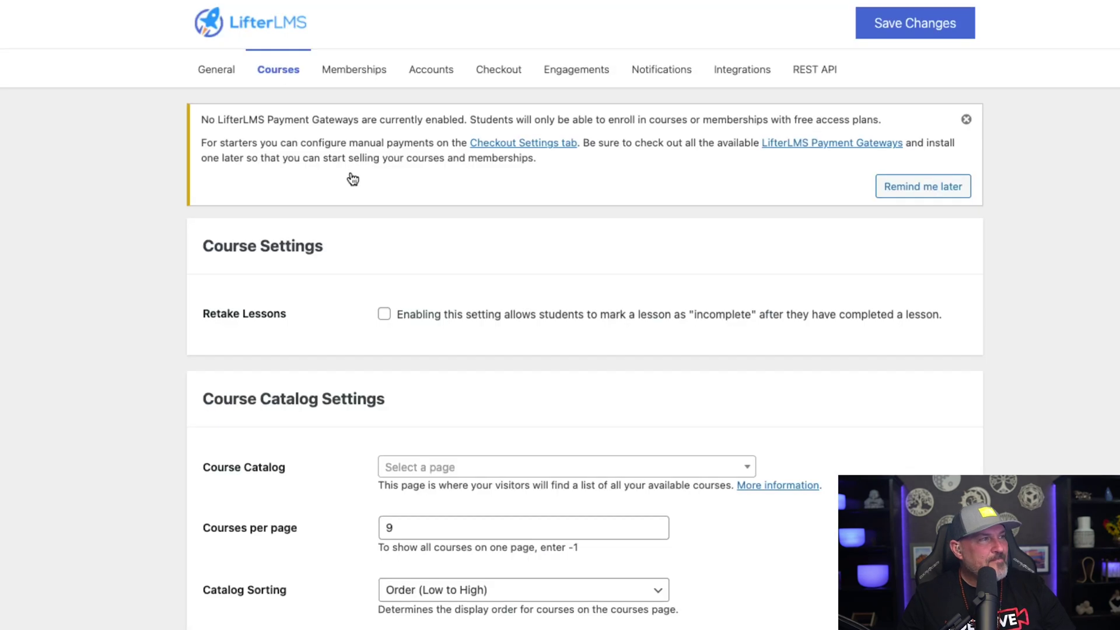
left_click(446, 467)
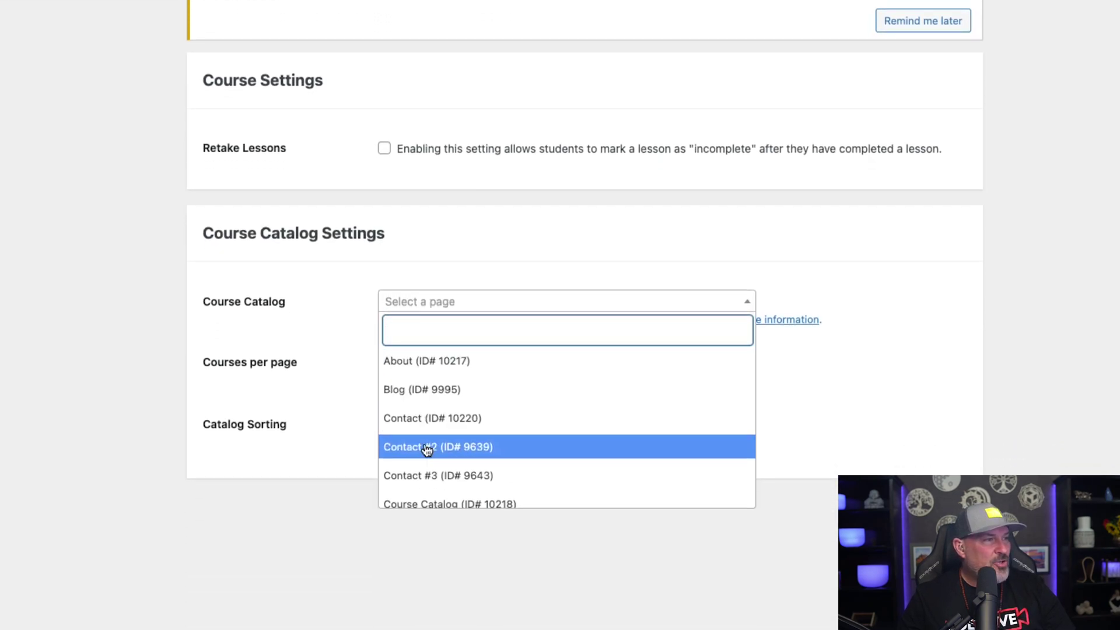
scroll(426, 452, "down", 2)
left_click(423, 483)
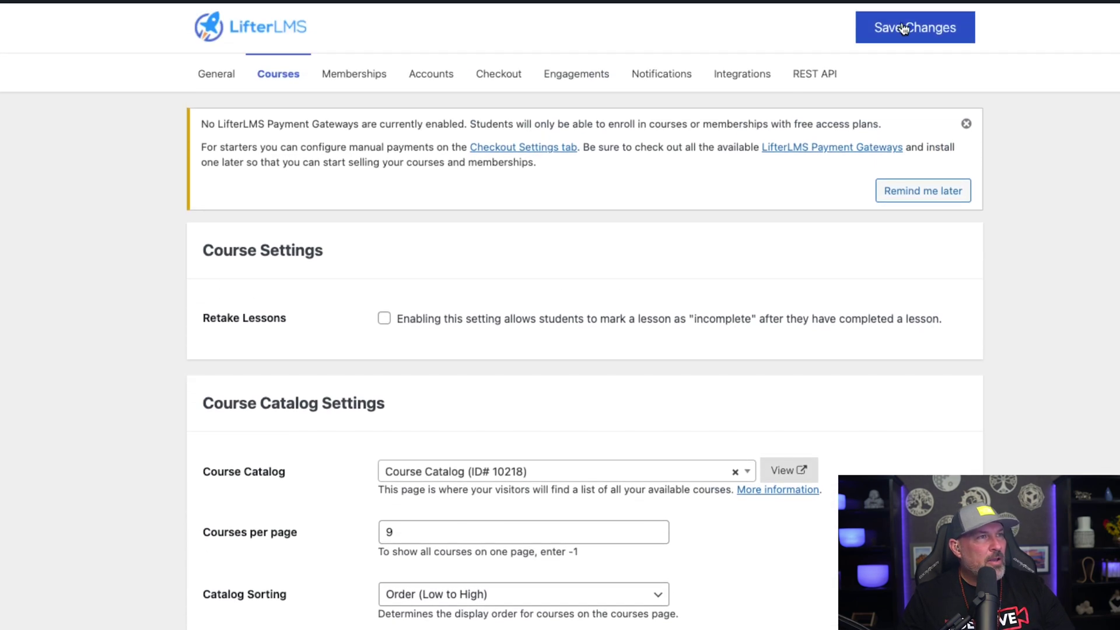
left_click(903, 29)
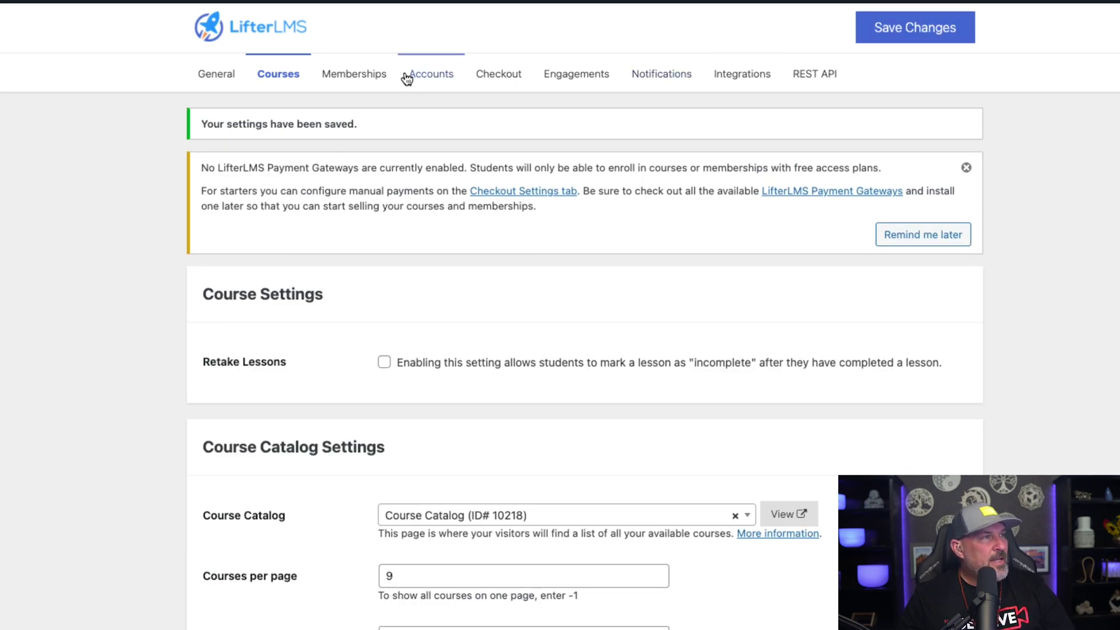
Step: Set Membership Catalog as the LifterLMS memberships page and save
left_click(373, 79)
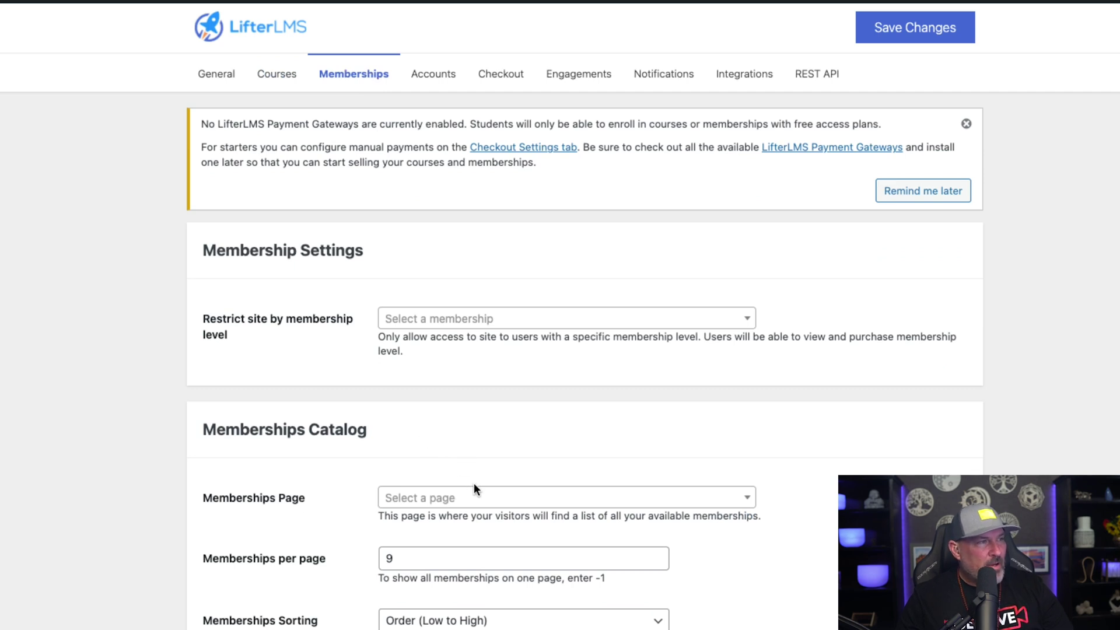
left_click(462, 498)
scroll(458, 583, "down", 10)
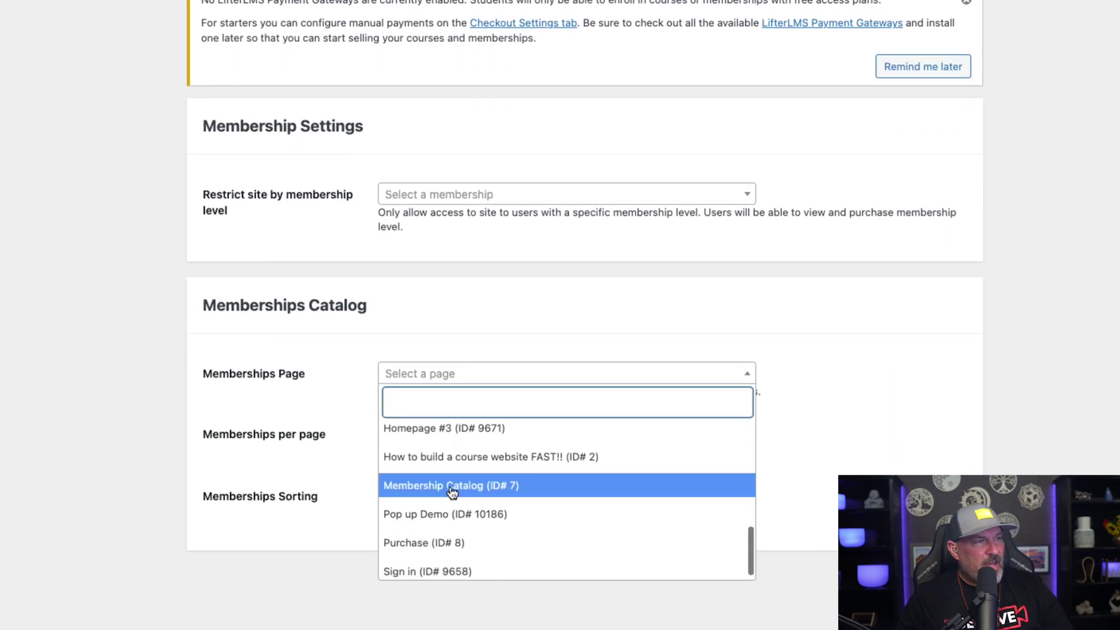
left_click(450, 486)
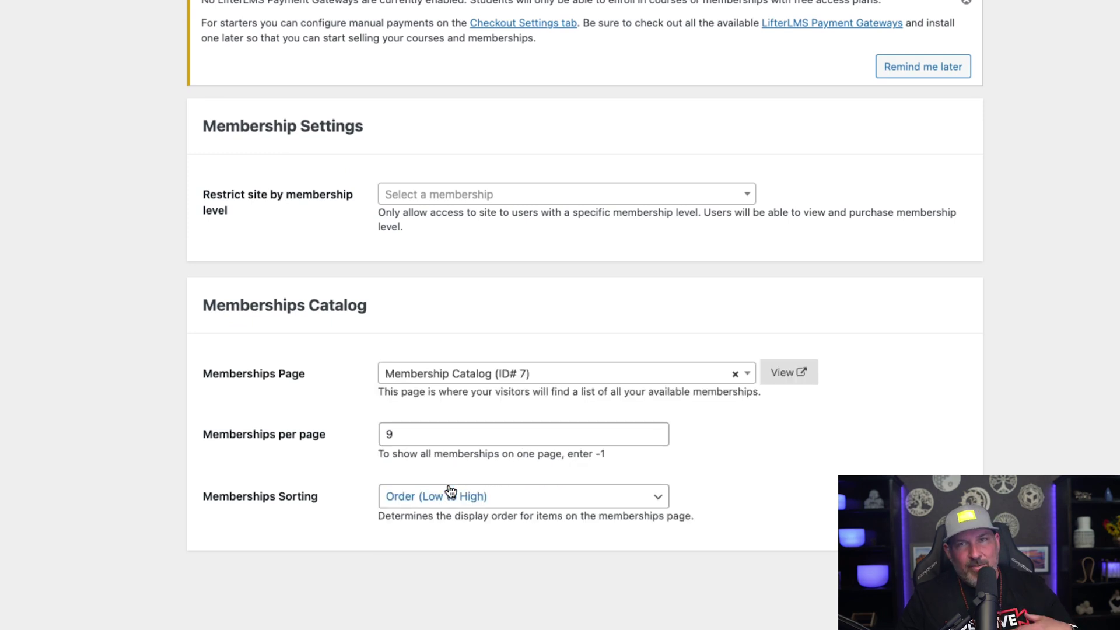
scroll(925, 155, "up", 2)
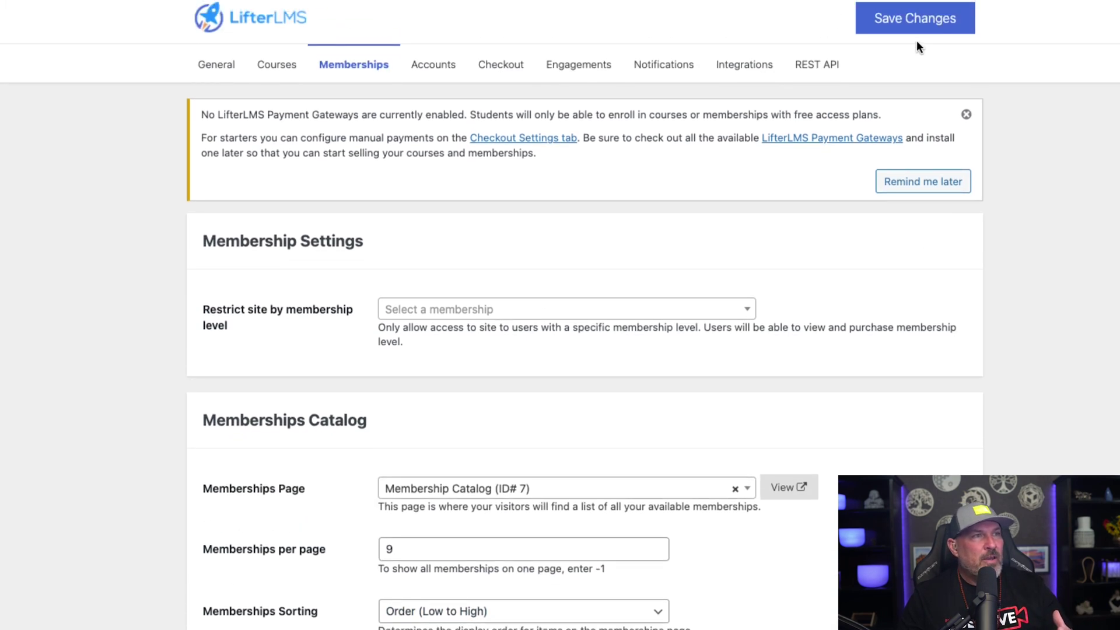
left_click(905, 24)
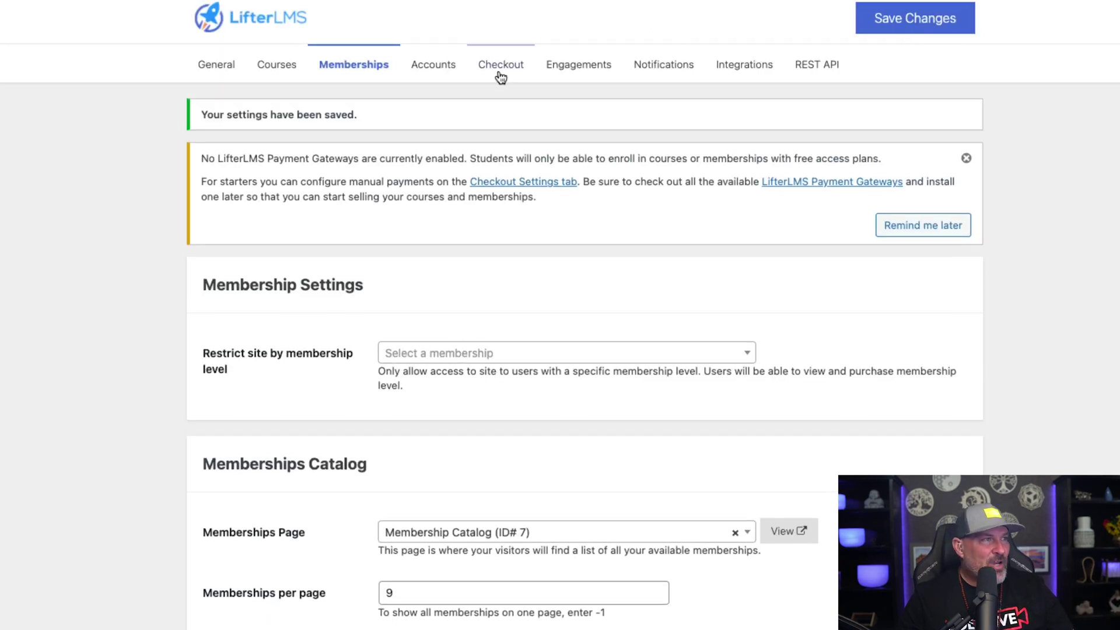
Step: In LifterLMS account settings, set Dashboard as the student dashboard page
left_click(438, 66)
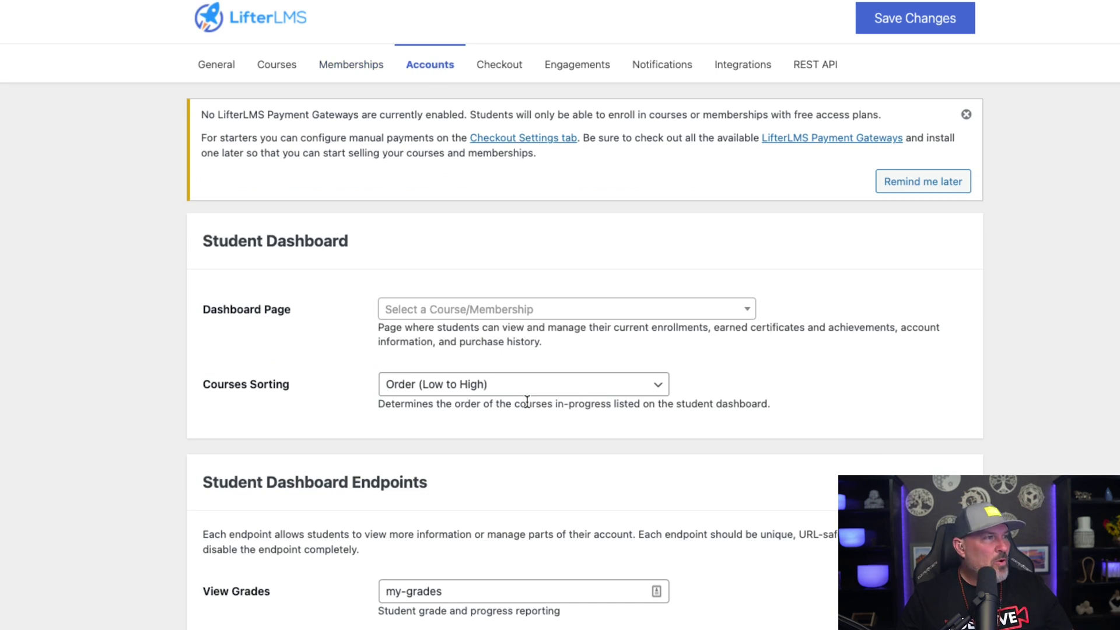
left_click(557, 309)
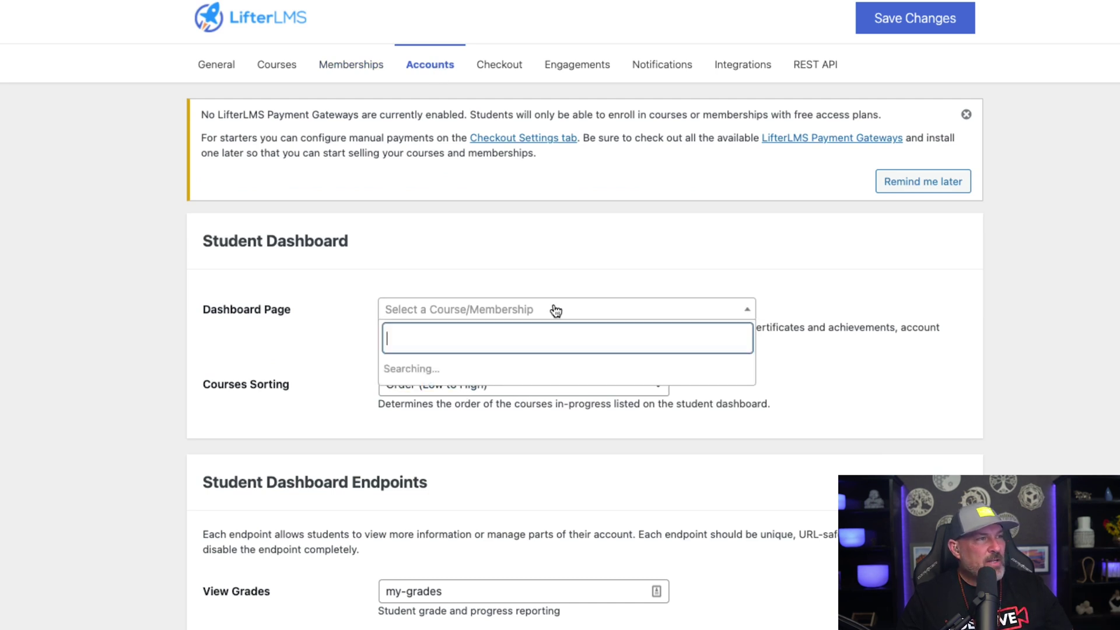
scroll(520, 429, "down", 1)
scroll(519, 430, "down", 2)
left_click(455, 444)
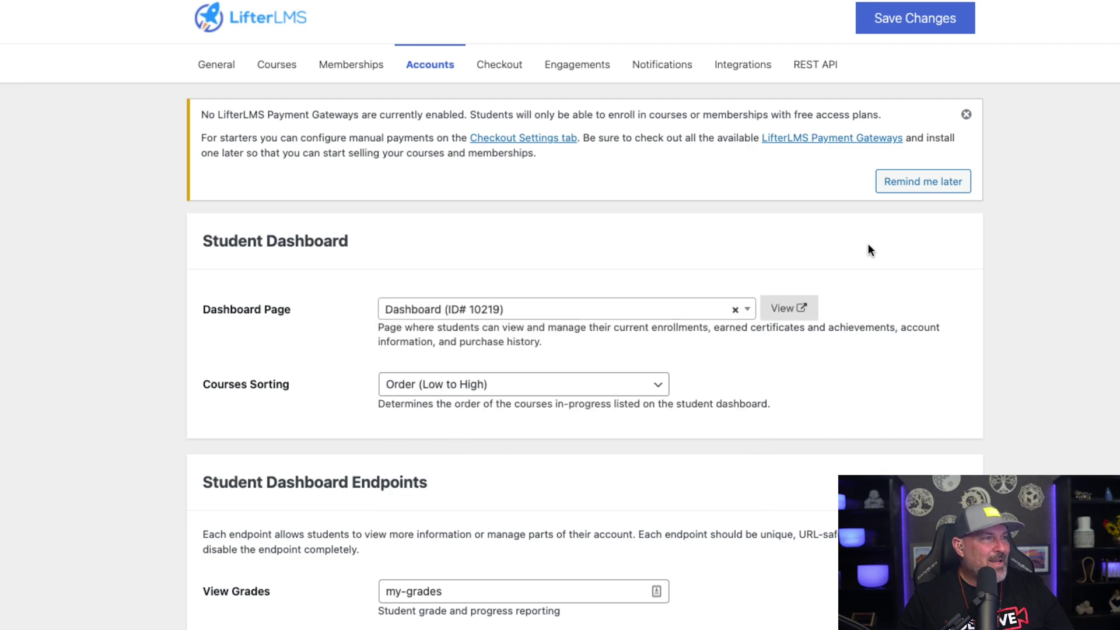
Step: Enable open registration with an email confirmation field and save the account settings
scroll(868, 248, "down", 15)
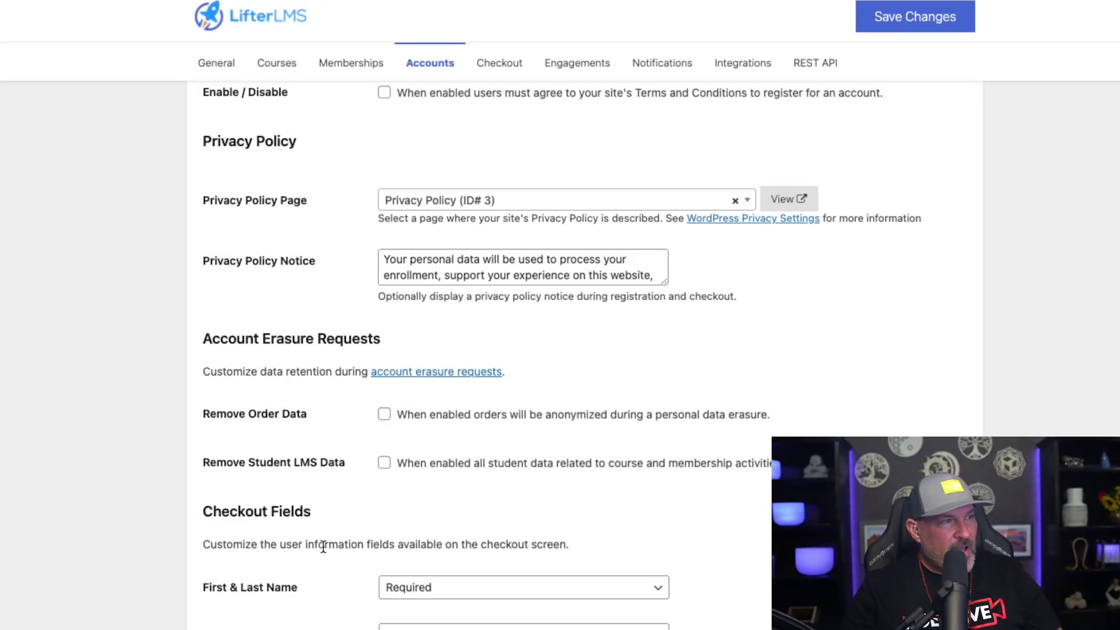
scroll(323, 546, "down", 2)
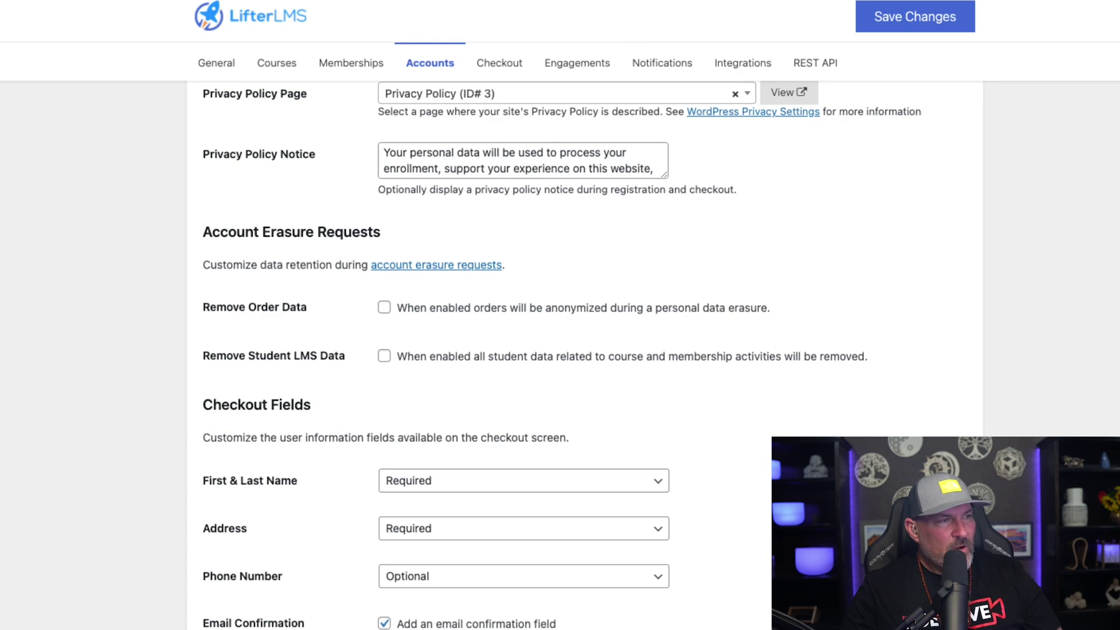
scroll(392, 622, "down", 3)
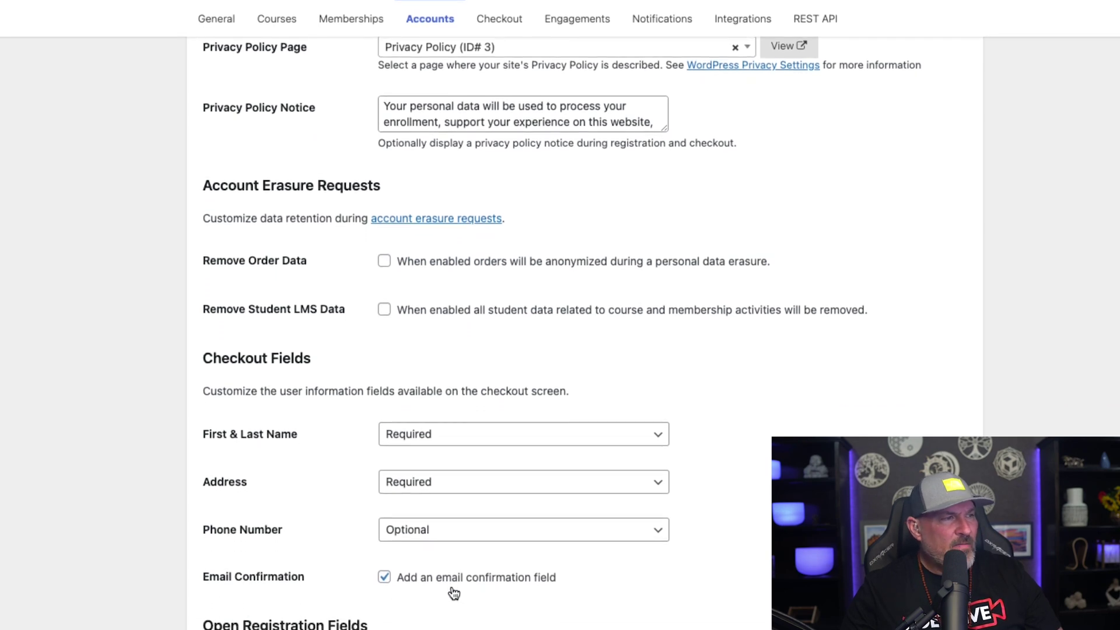
scroll(389, 458, "down", 3)
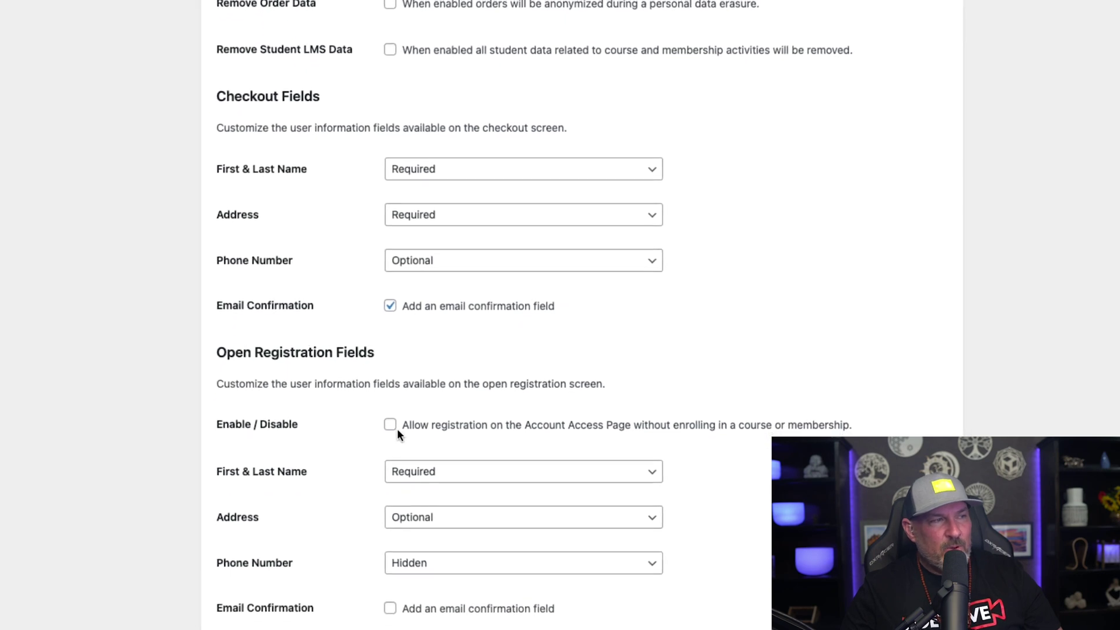
left_click(391, 427)
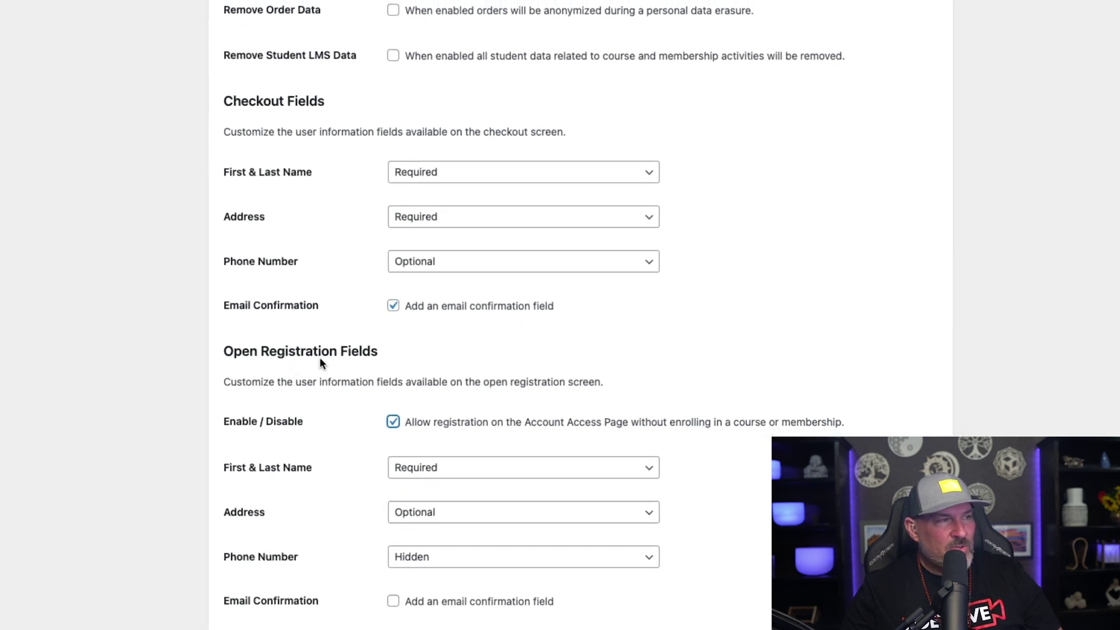
scroll(814, 382, "down", 6)
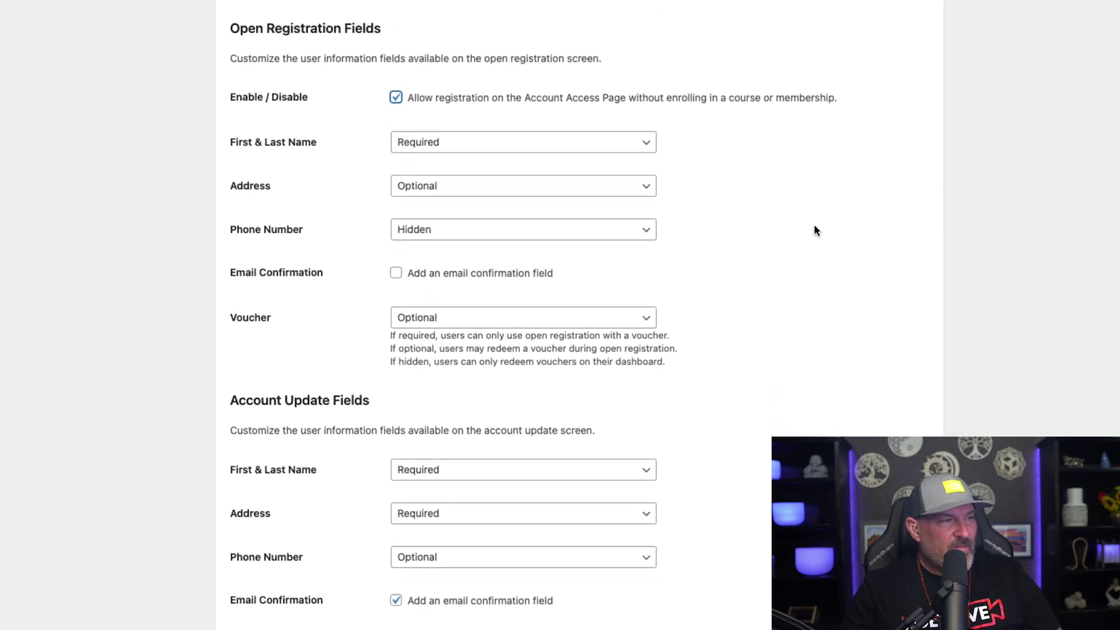
left_click(397, 273)
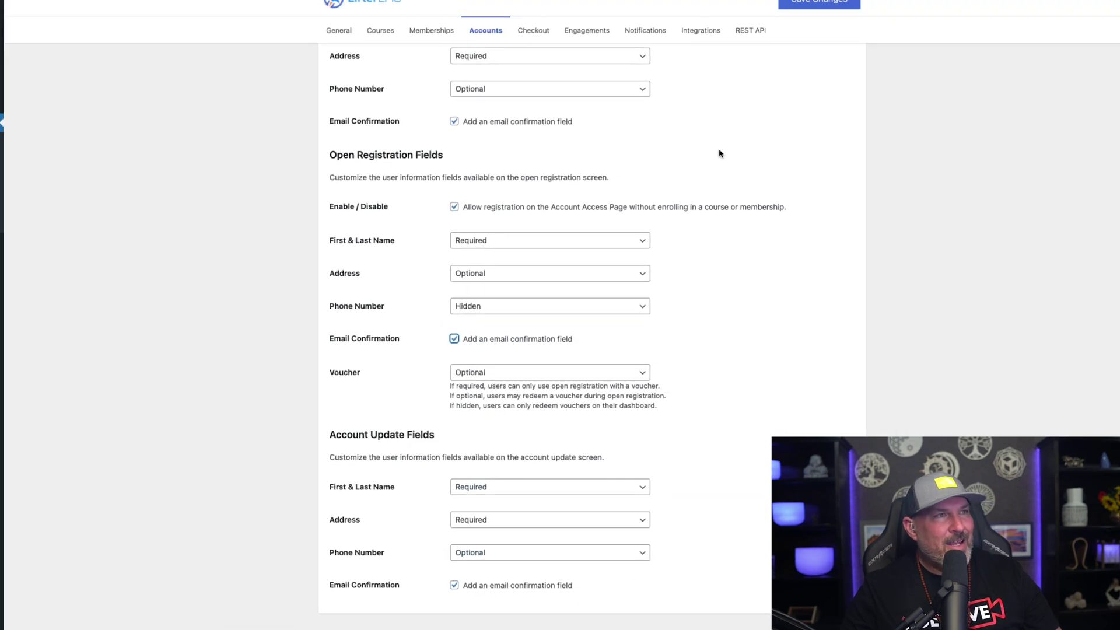
left_click(781, 72)
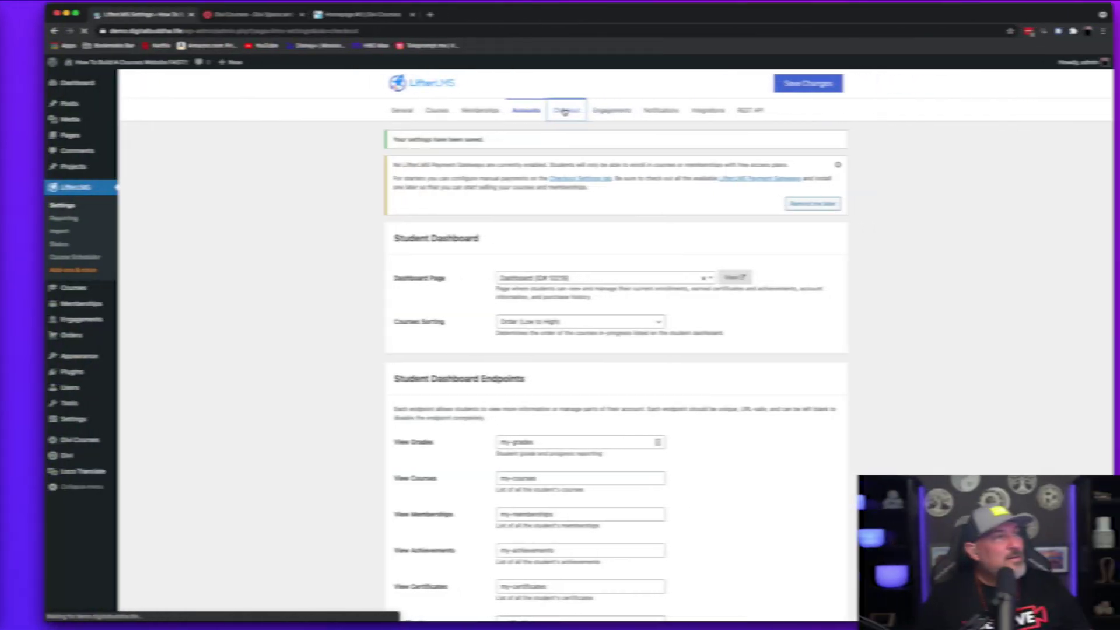
Step: In the LifterLMS checkout settings, pick Purchase (ID# 8) as the Checkout Page
left_click(547, 109)
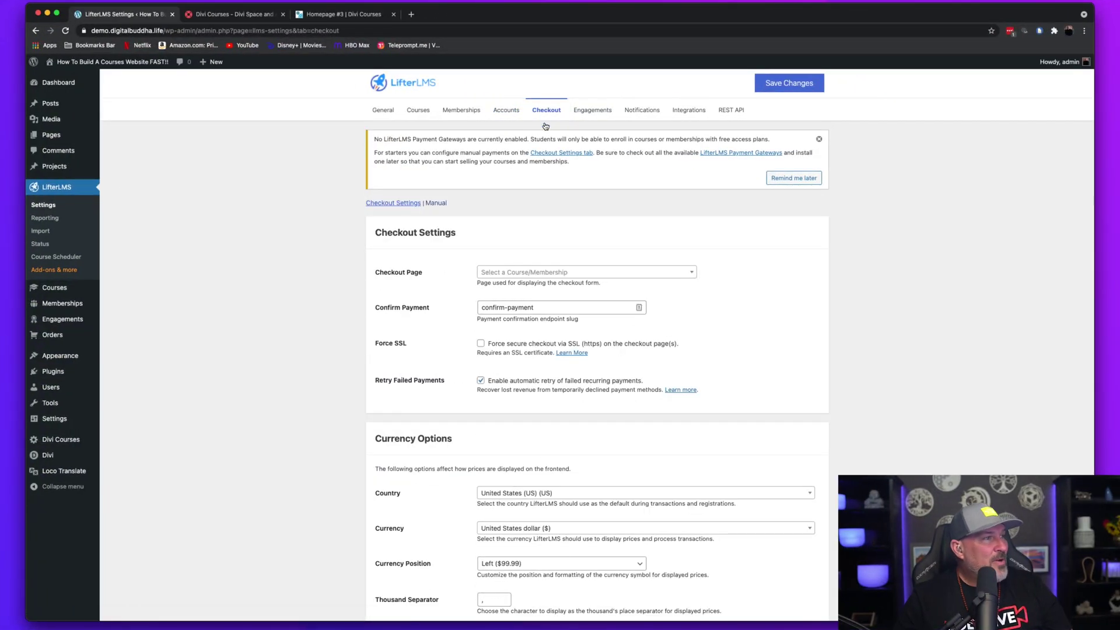
left_click(564, 273)
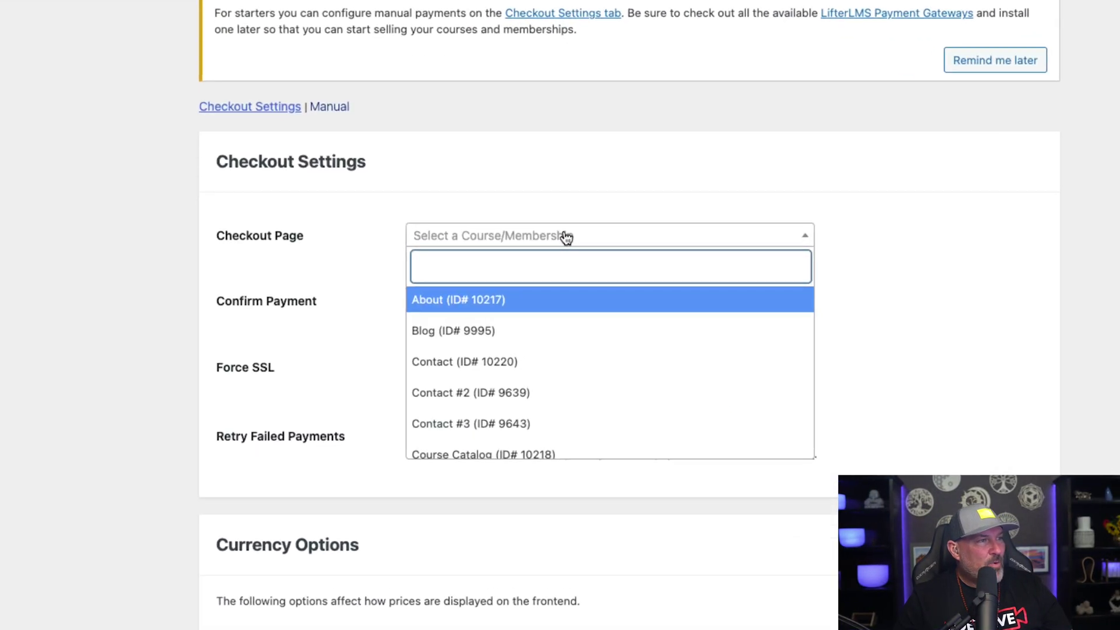
scroll(530, 343, "down", 1)
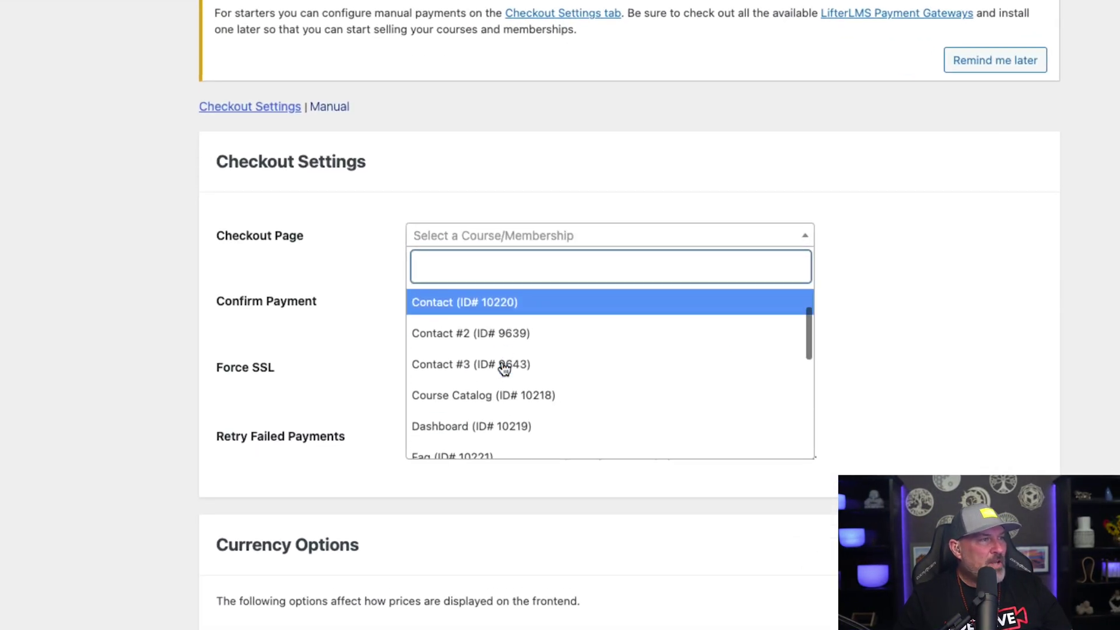
scroll(503, 367, "down", 2)
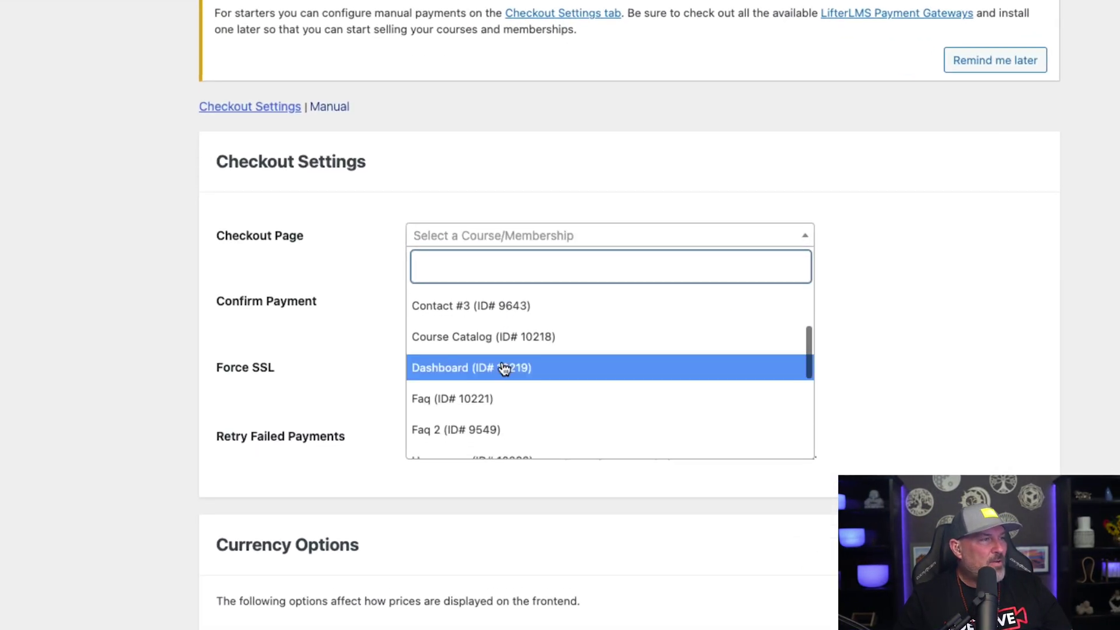
scroll(504, 367, "down", 6)
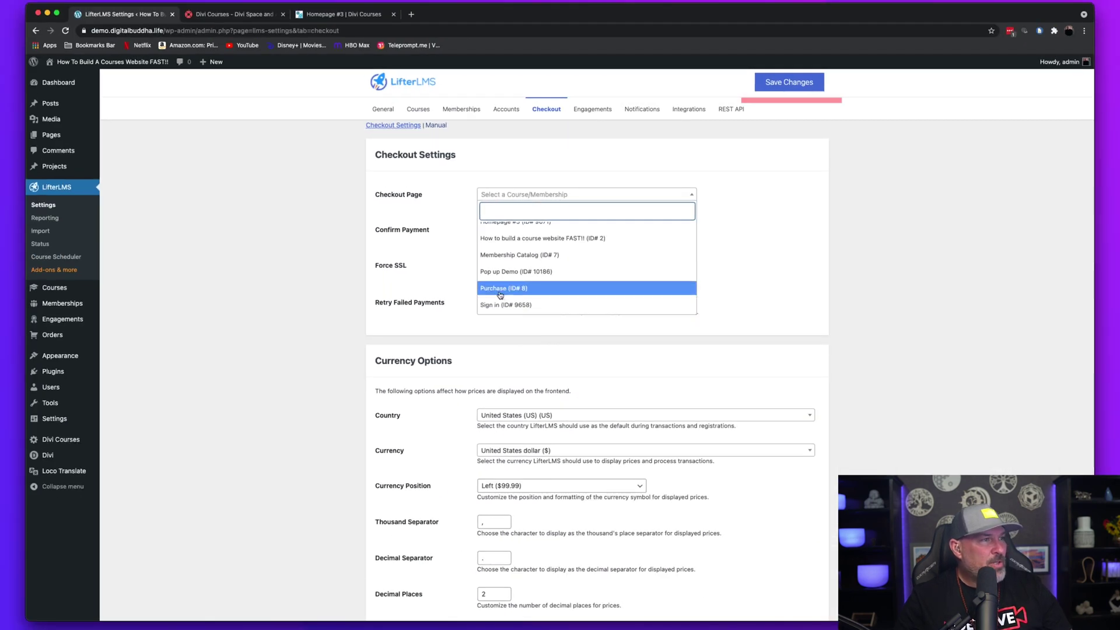
left_click(499, 295)
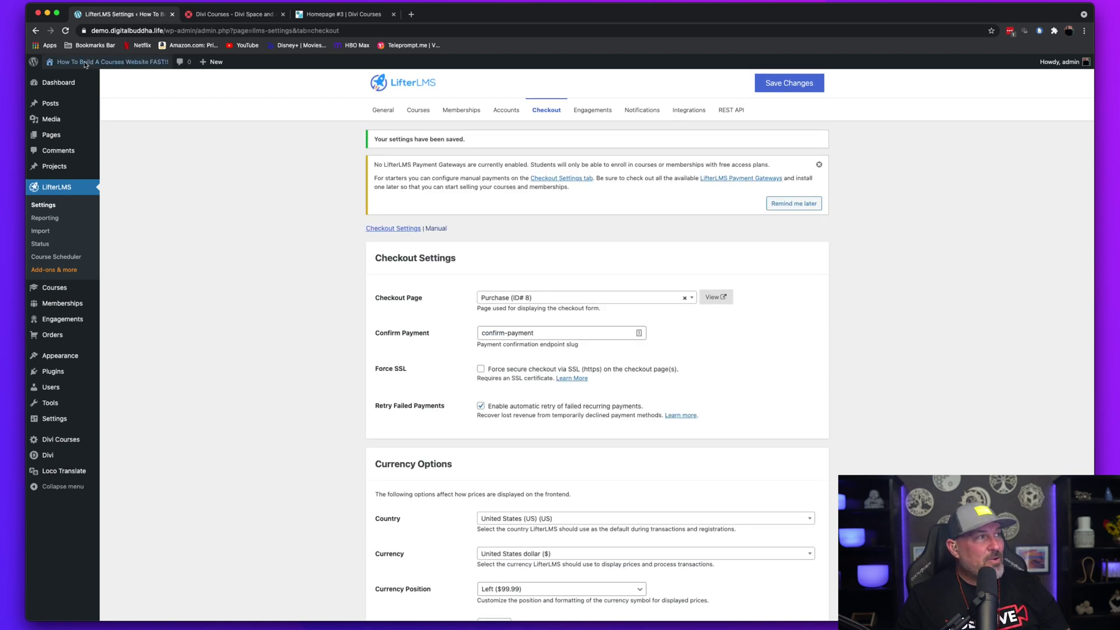
mouse_move(82, 65)
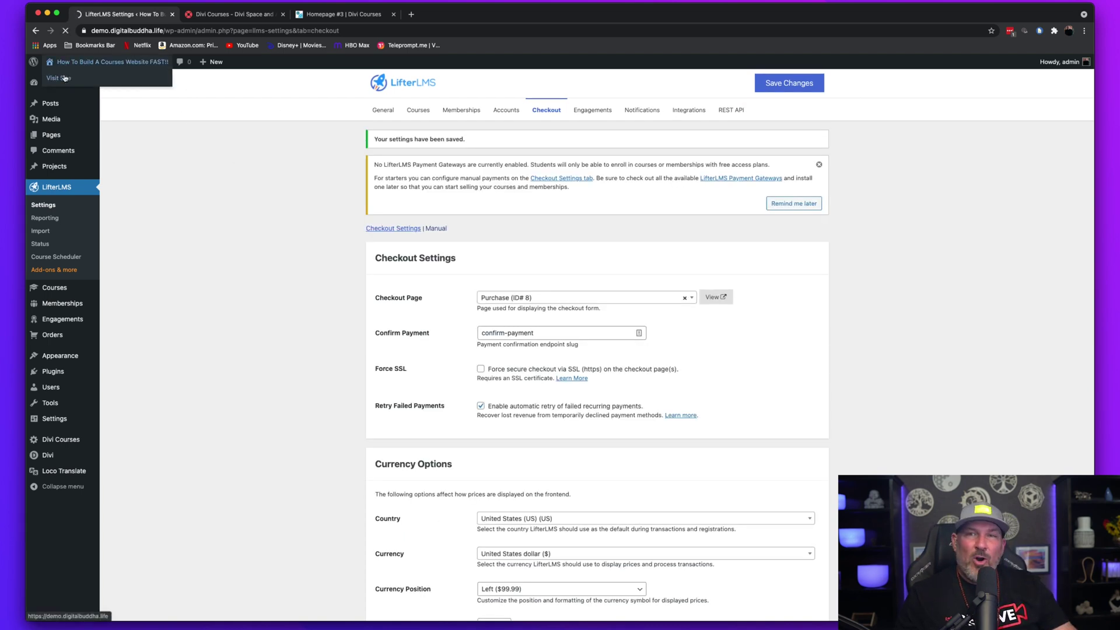
Step: Visit the site's front-end homepage and scroll up and down through its content
left_click(65, 78)
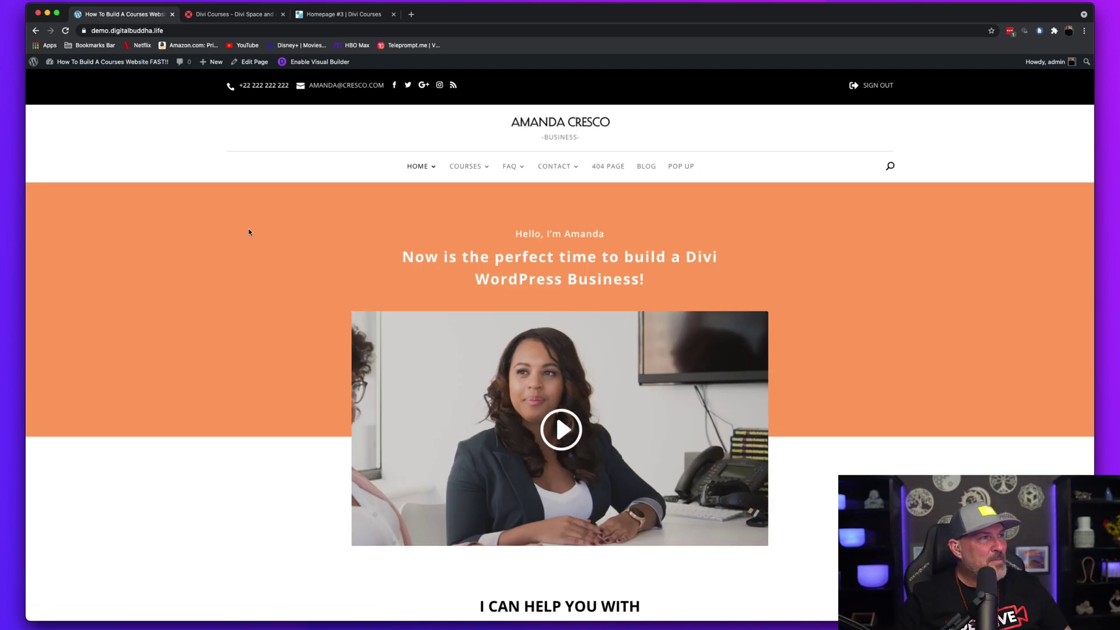
scroll(837, 291, "down", 9)
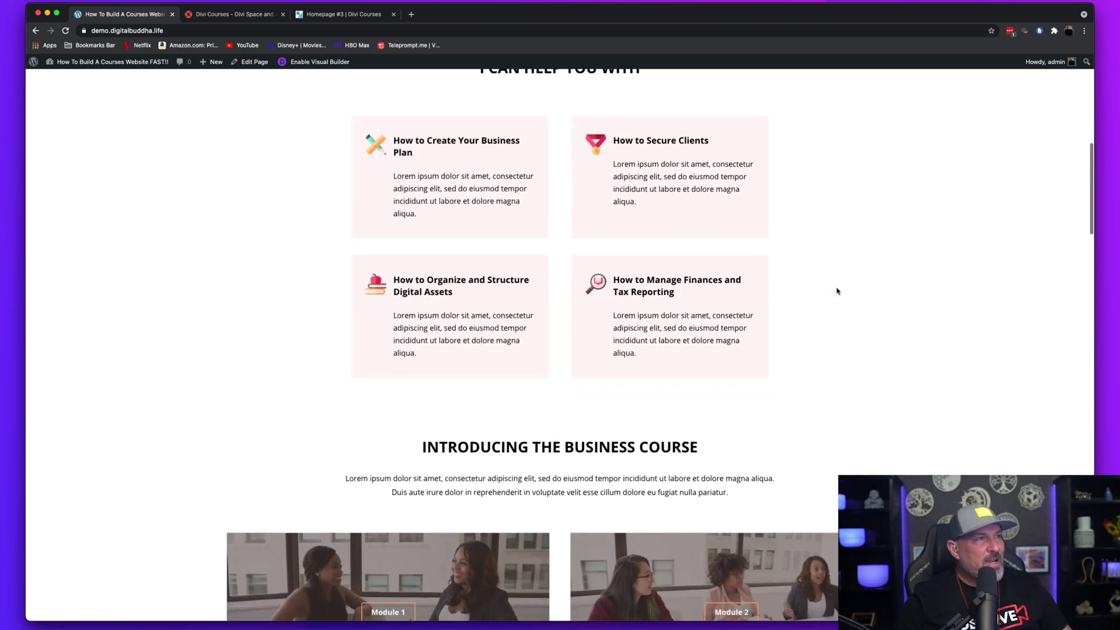
scroll(837, 291, "up", 5)
scroll(837, 291, "up", 6)
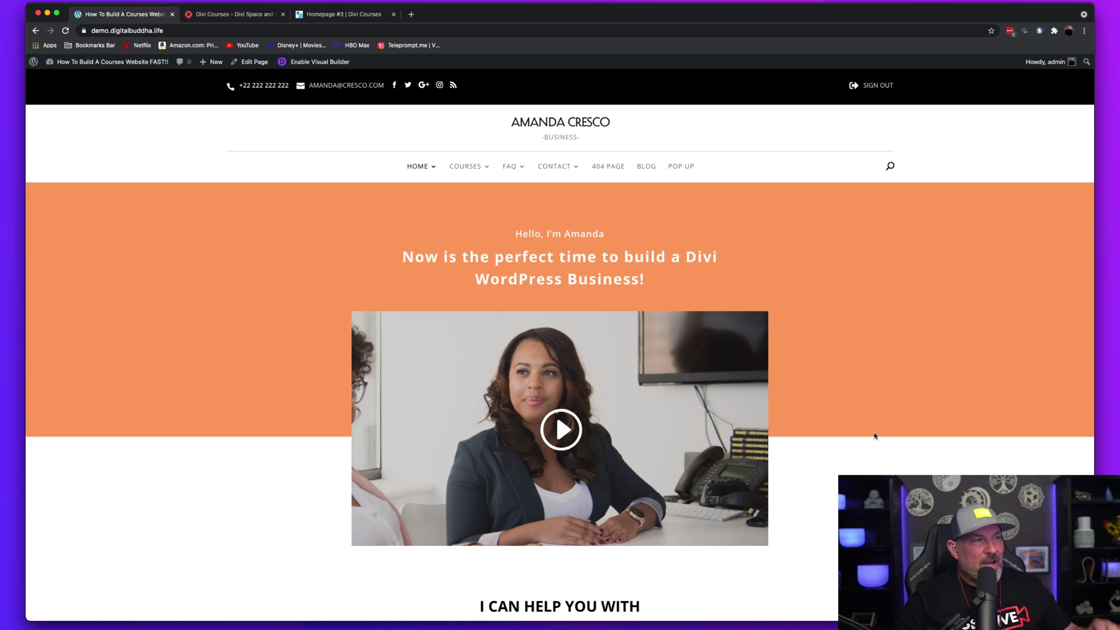
scroll(873, 435, "down", 5)
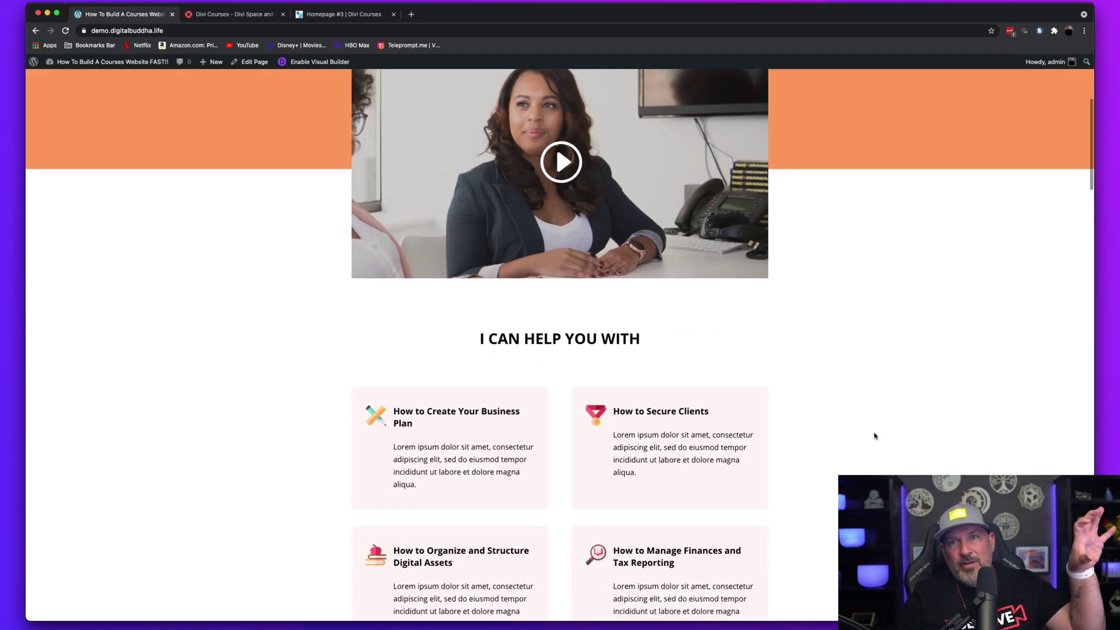
scroll(874, 435, "down", 7)
scroll(874, 435, "down", 12)
scroll(874, 435, "down", 13)
scroll(874, 435, "down", 15)
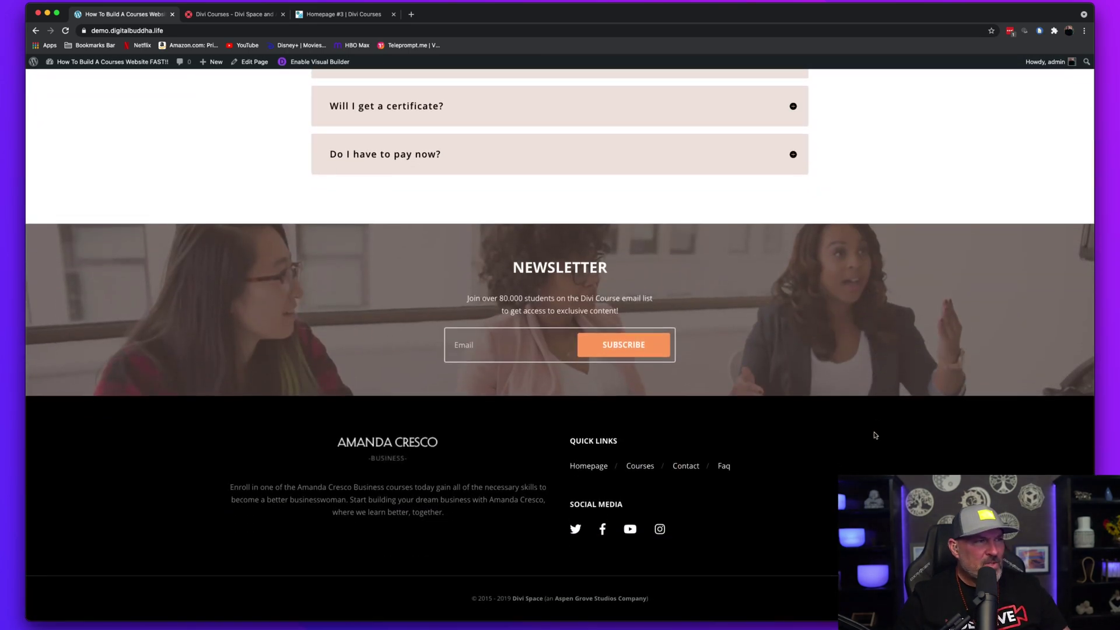
scroll(723, 419, "up", 20)
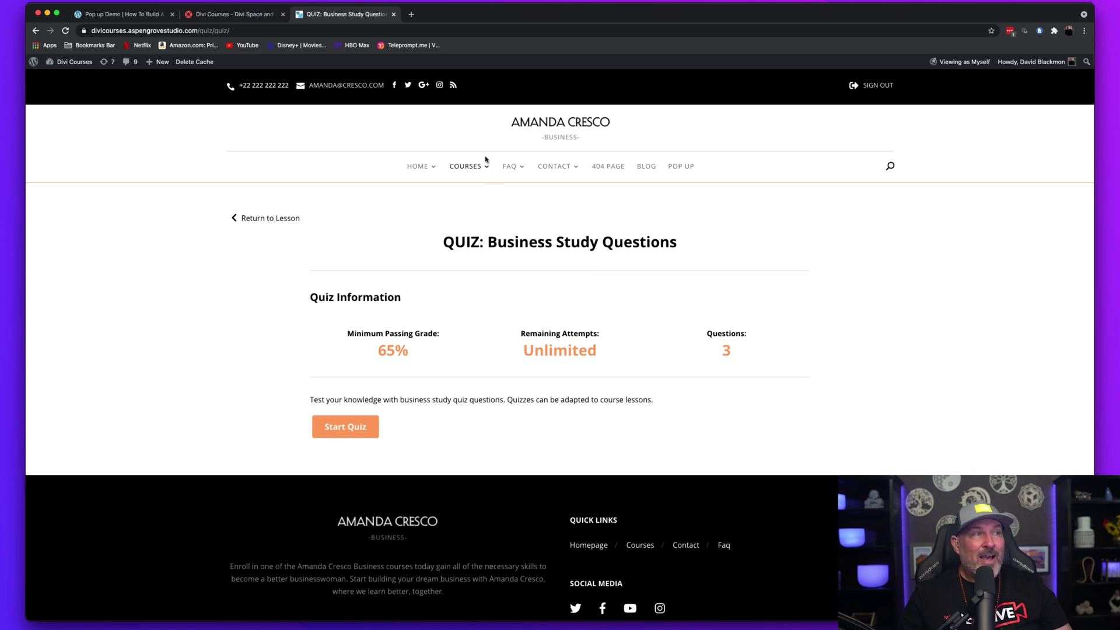
Step: Bring up the COURSES menu in the site header to reach DASHBOARD
mouse_move(484, 171)
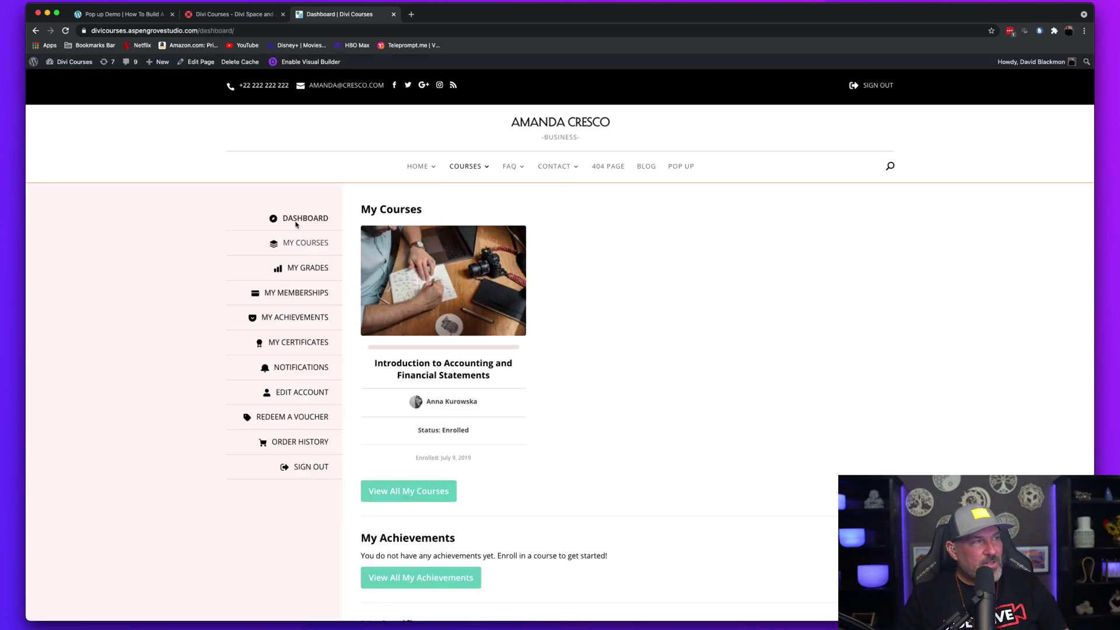
Step: Scroll the student Dashboard, then view the My Grades and My Achievements sections
scroll(612, 368, "down", 1)
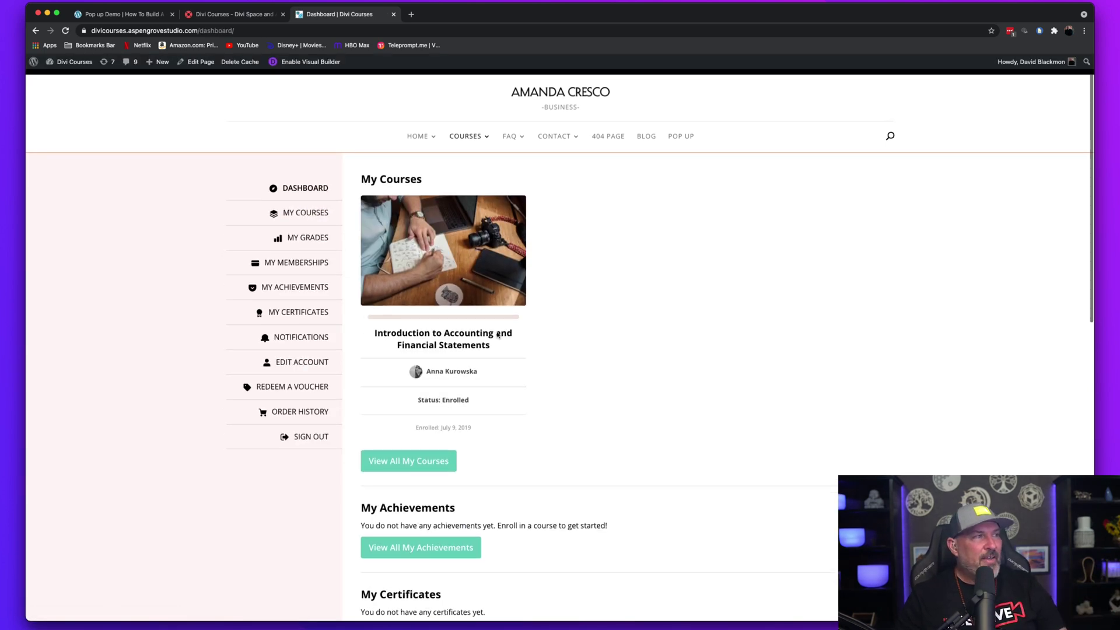
scroll(637, 330, "down", 5)
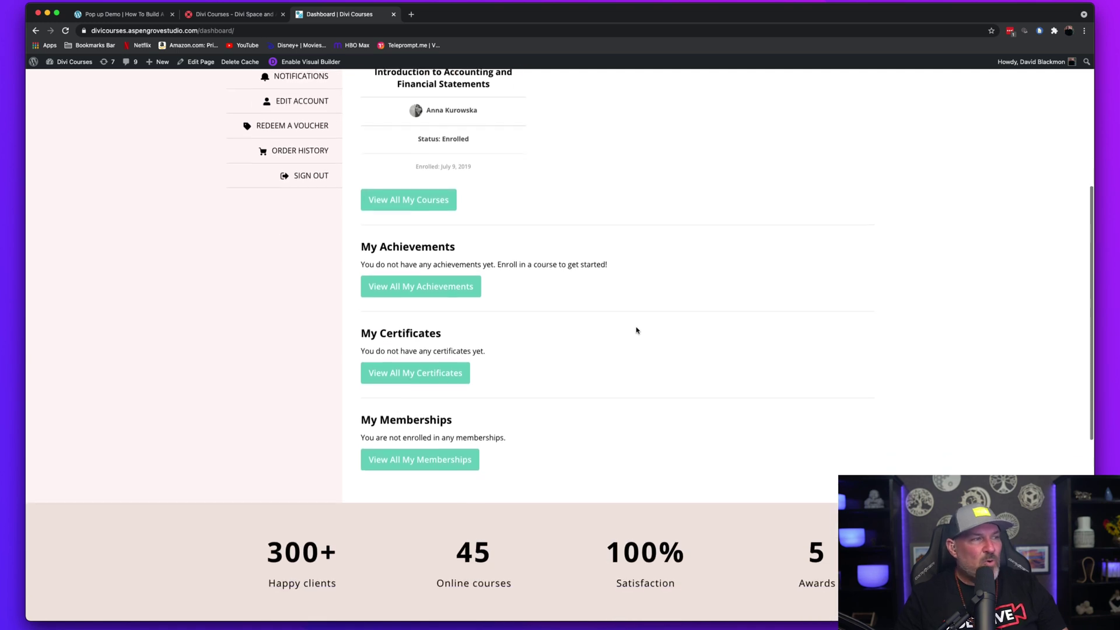
scroll(636, 331, "up", 6)
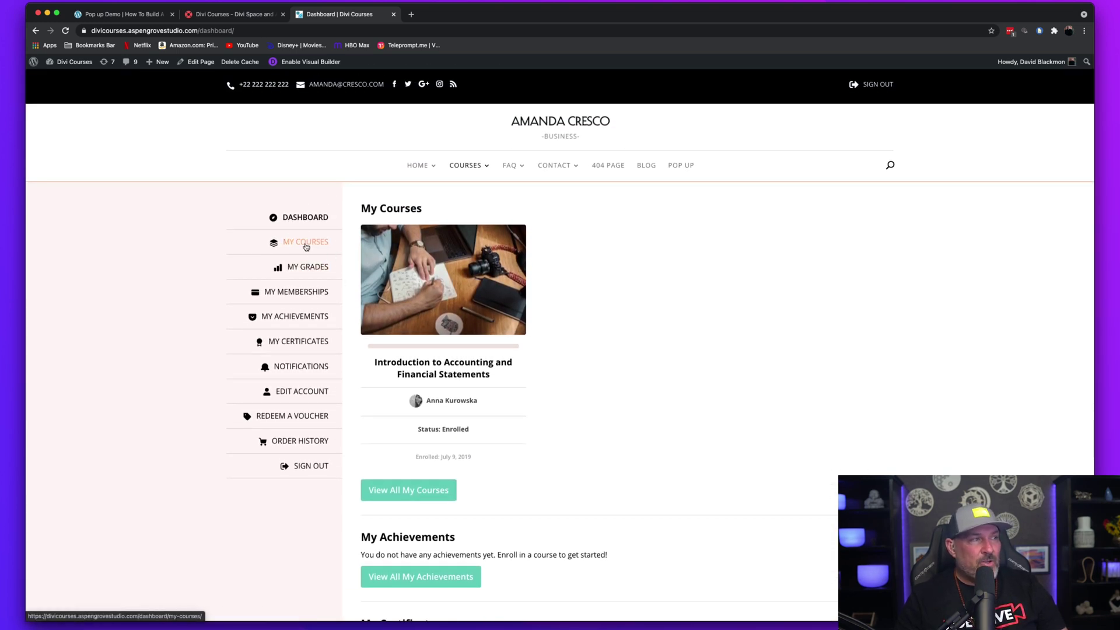
left_click(297, 273)
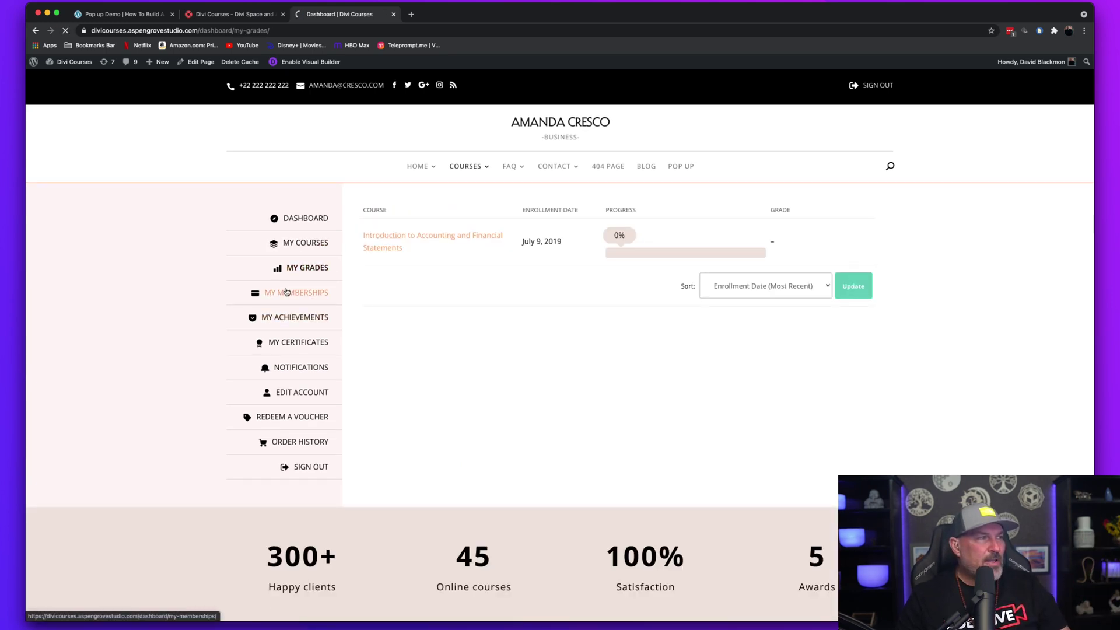
left_click(301, 319)
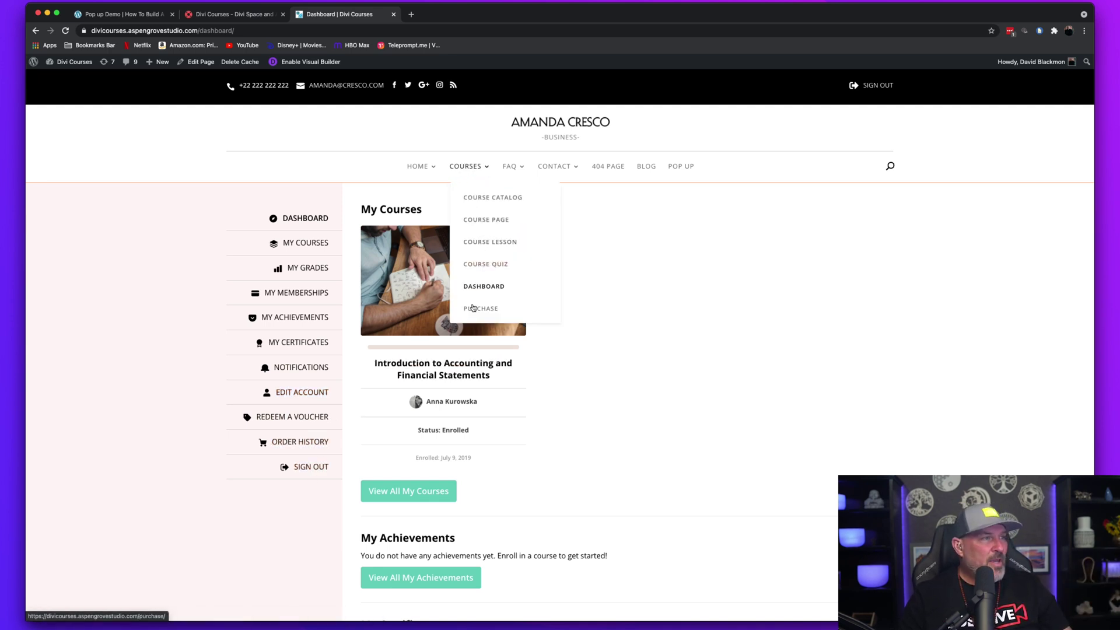
Step: View the Purchase checkout page, then the Contact page, scrolling through it
left_click(473, 309)
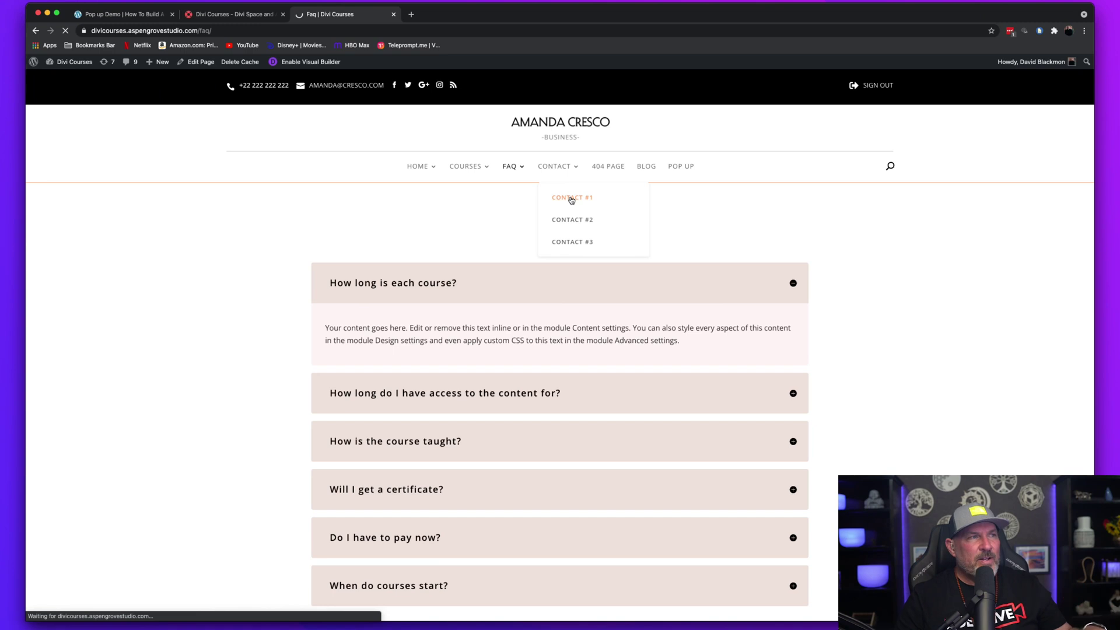
left_click(571, 200)
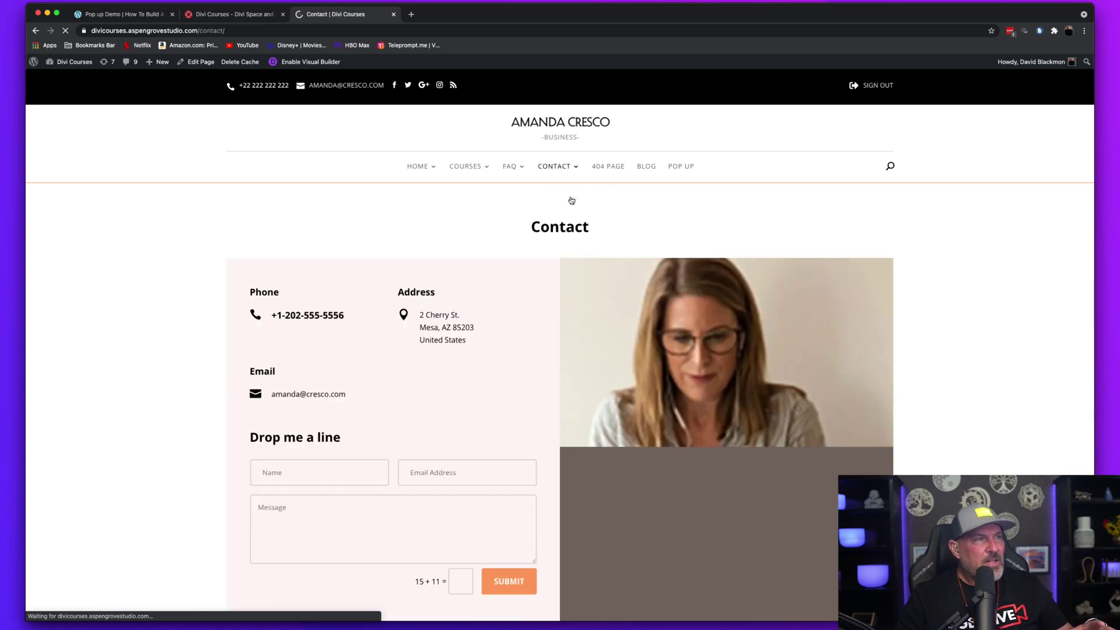
scroll(778, 303, "down", 5)
scroll(778, 302, "down", 4)
scroll(778, 302, "up", 8)
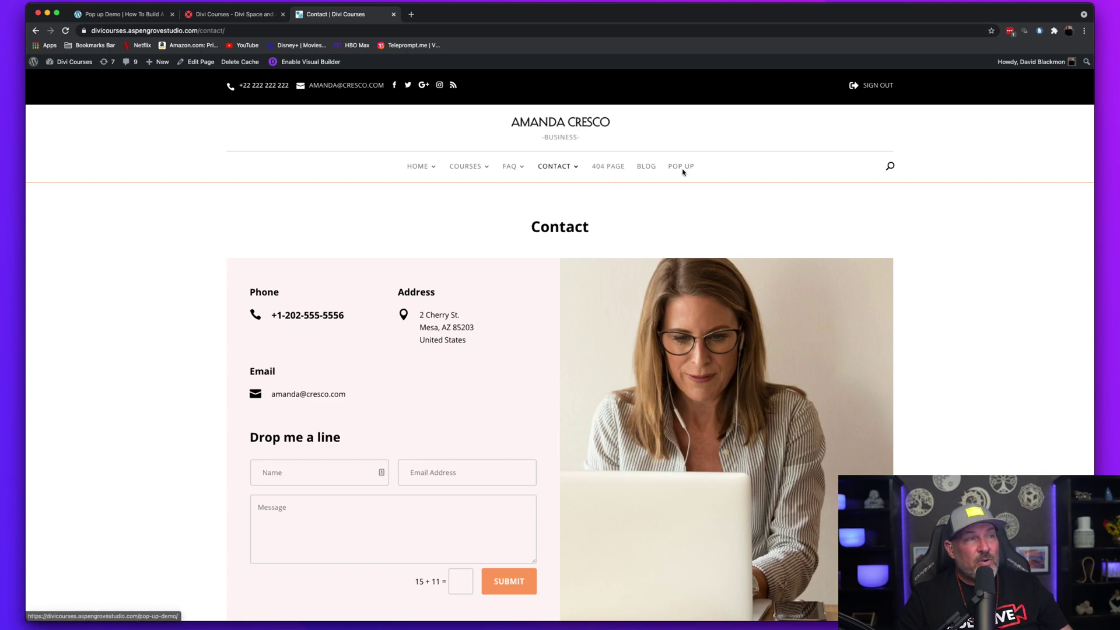
Step: Browse the Blog page, scrolling through its list of posts
left_click(645, 170)
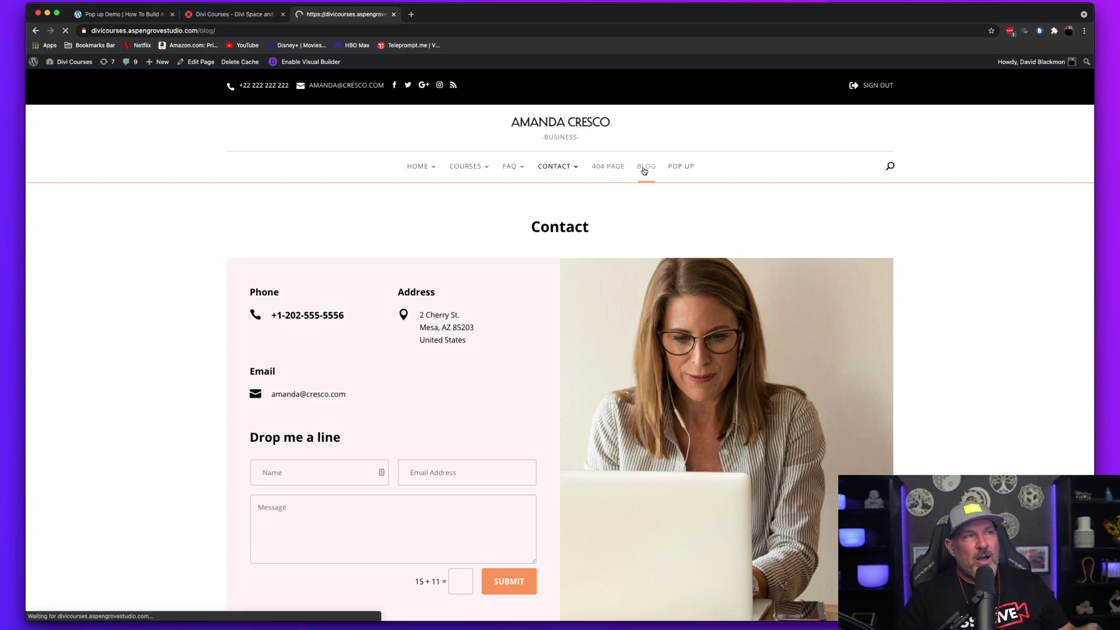
scroll(499, 451, "down", 4)
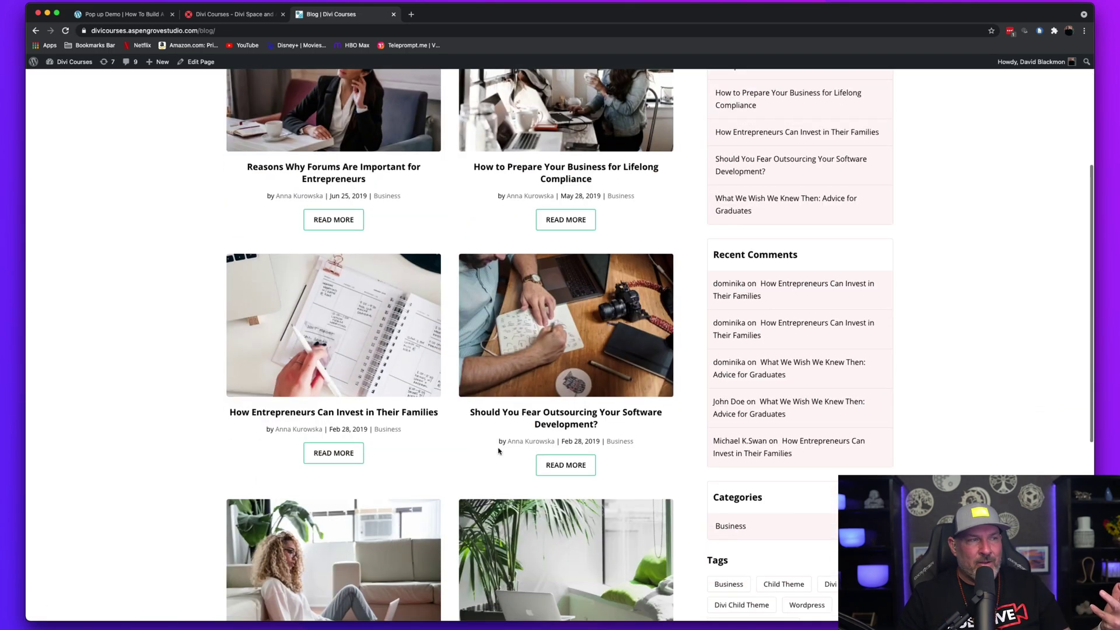
scroll(499, 450, "down", 4)
scroll(498, 450, "up", 8)
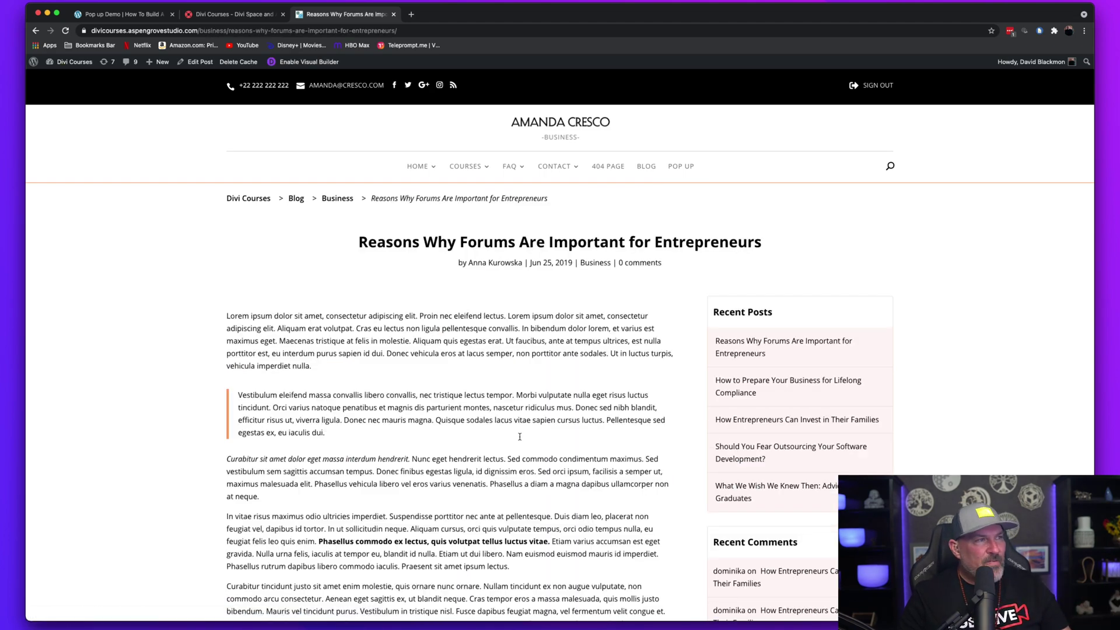
scroll(520, 436, "down", 10)
scroll(521, 439, "up", 10)
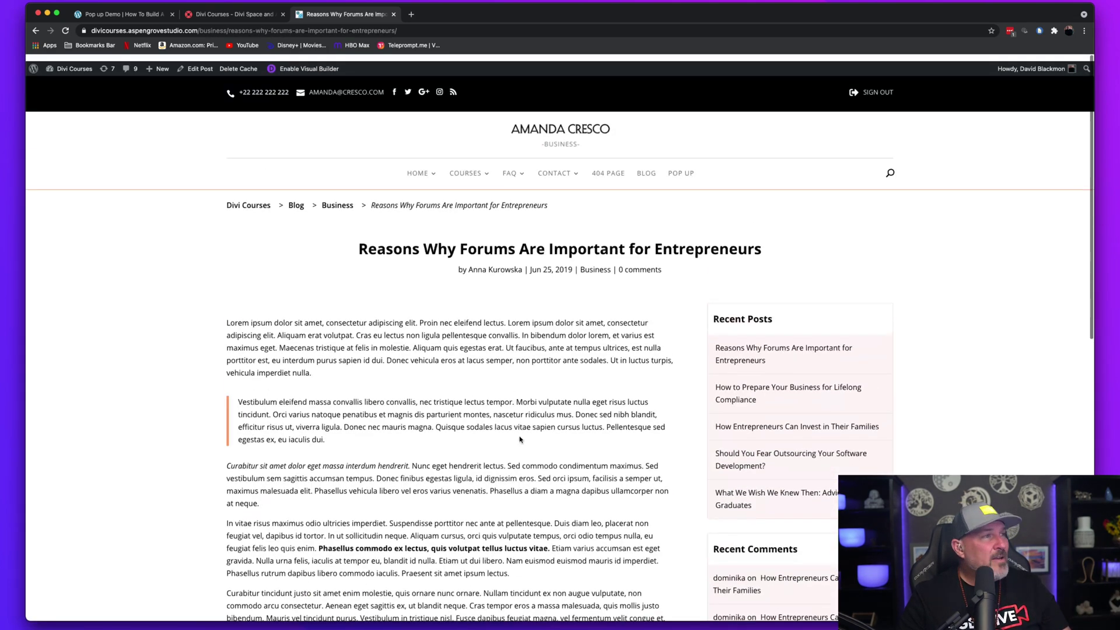